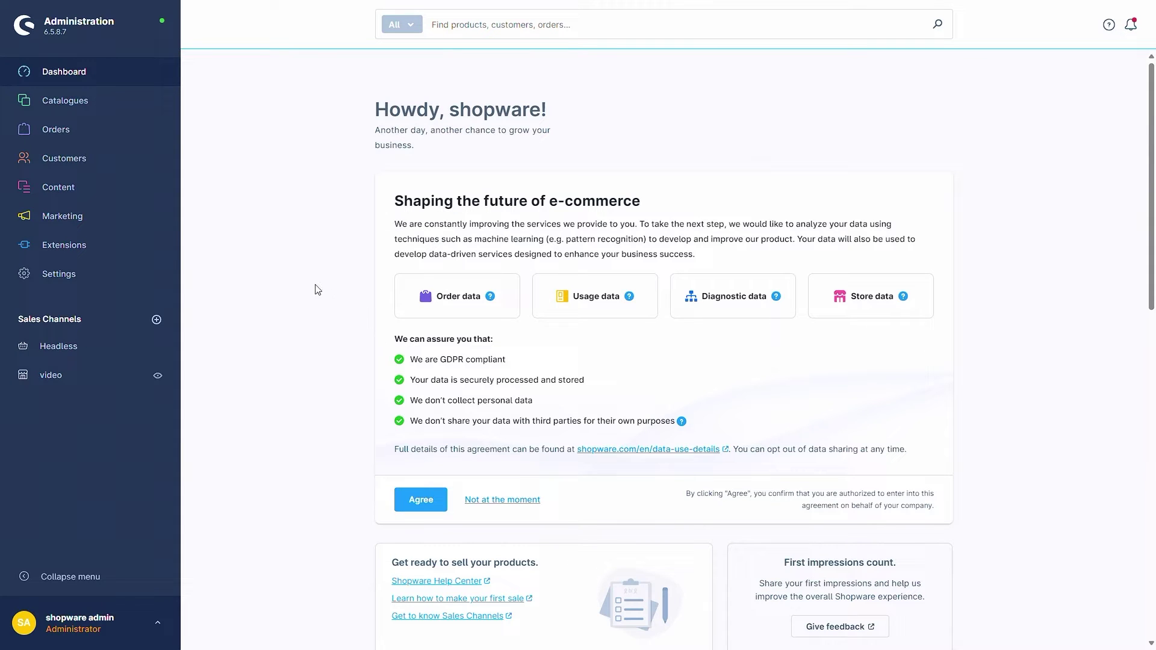
- Open the shop's Search settings and go through the Search behaviour section down to the Searchable content table
{"action": "left_click", "coordinate": [85, 281]}
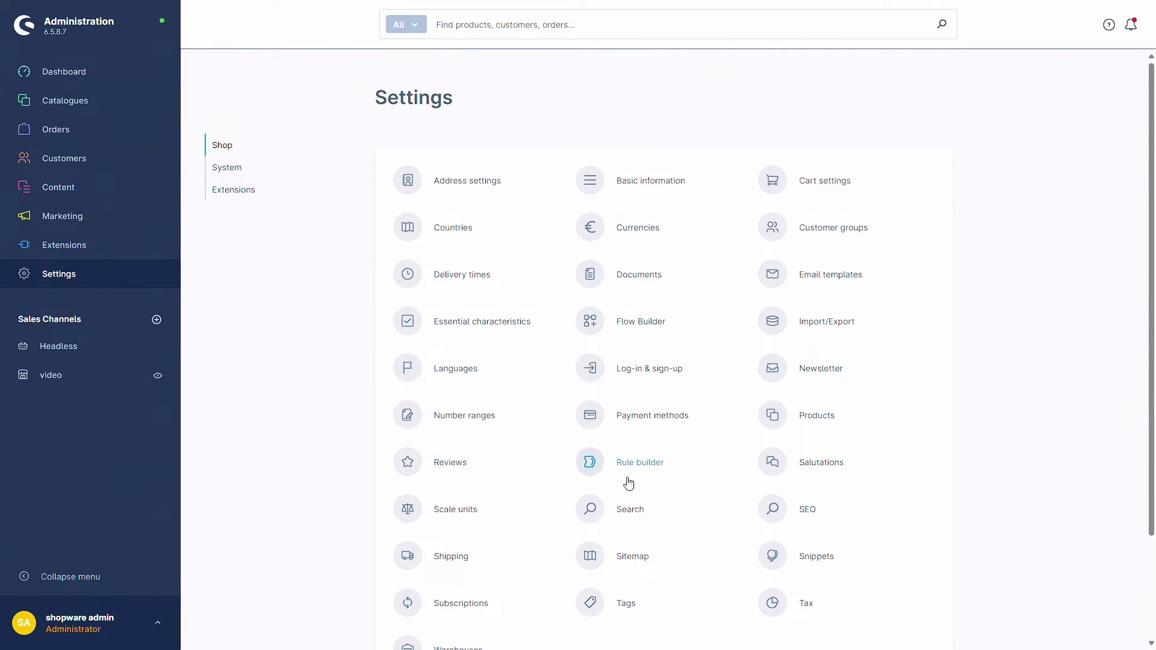
{"action": "left_click", "coordinate": [628, 517]}
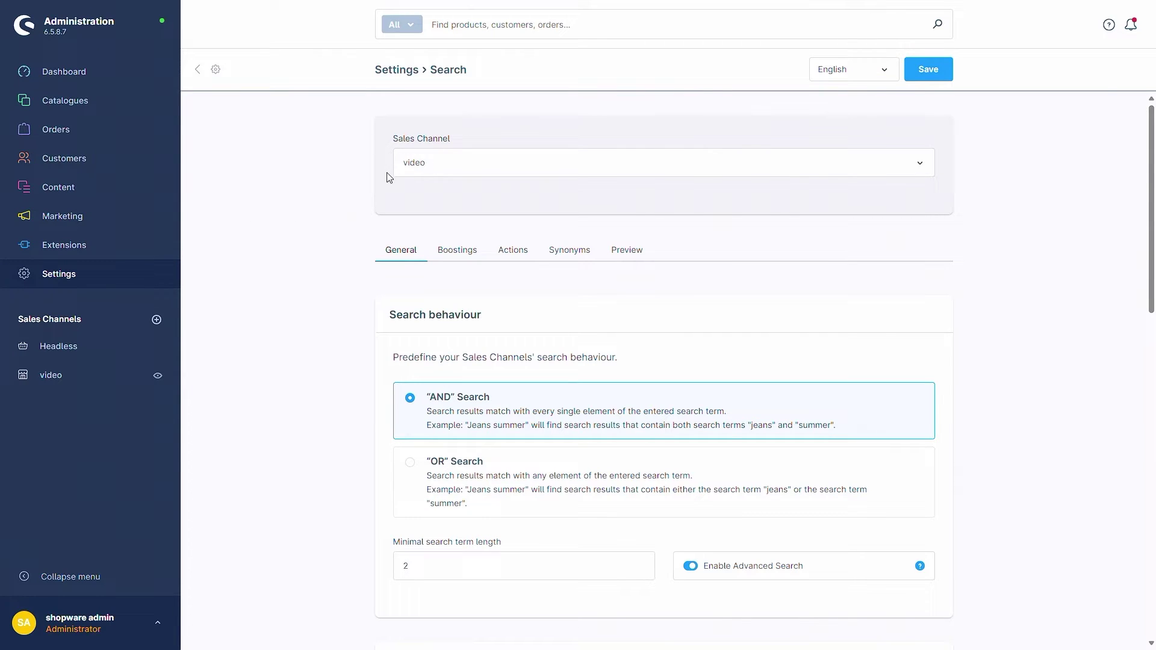
{"action": "scroll", "coordinate": [355, 337], "scroll_direction": "down", "scroll_amount": 2}
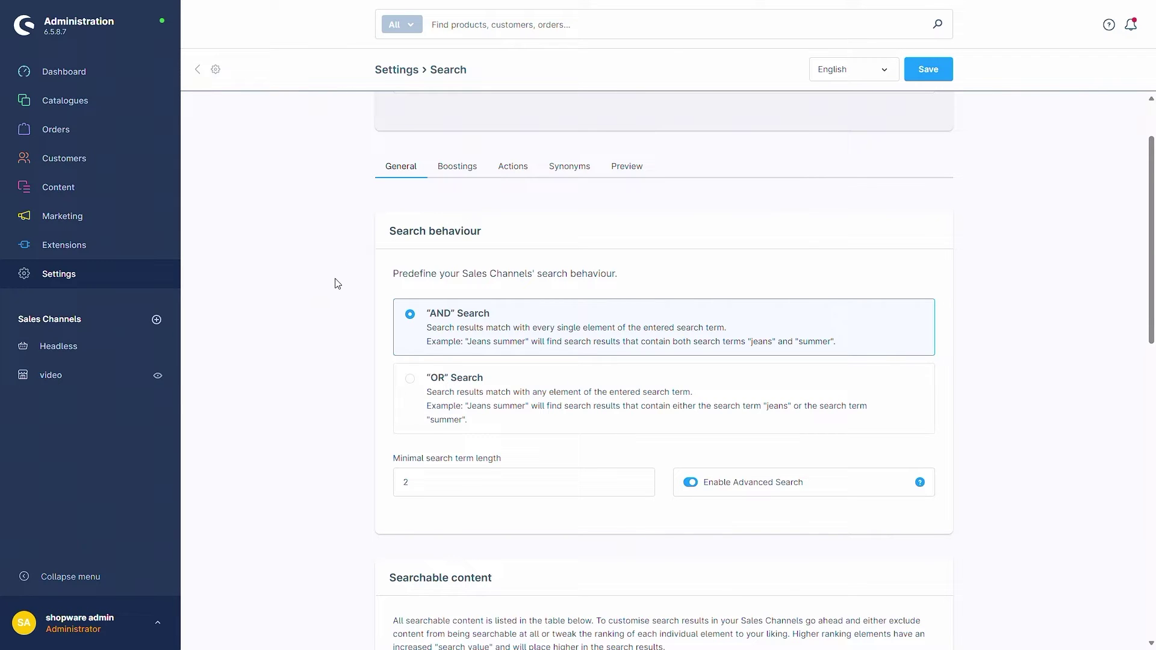
{"action": "scroll", "coordinate": [312, 289], "scroll_direction": "down", "scroll_amount": 1}
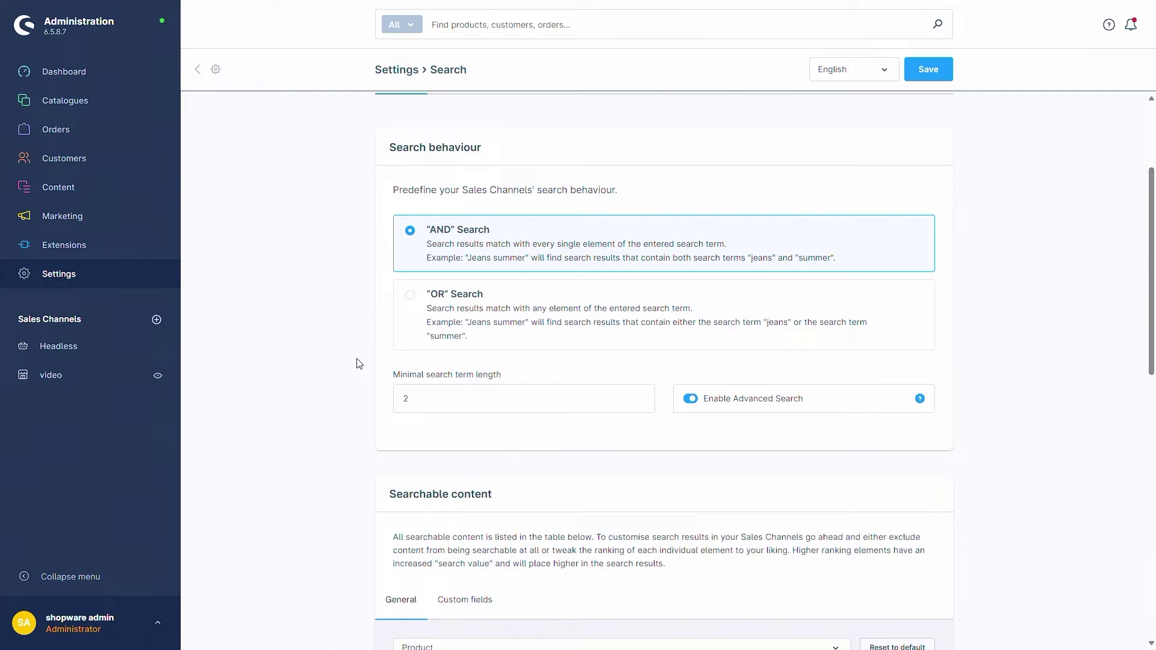
{"action": "scroll", "coordinate": [369, 352], "scroll_direction": "down", "scroll_amount": 4}
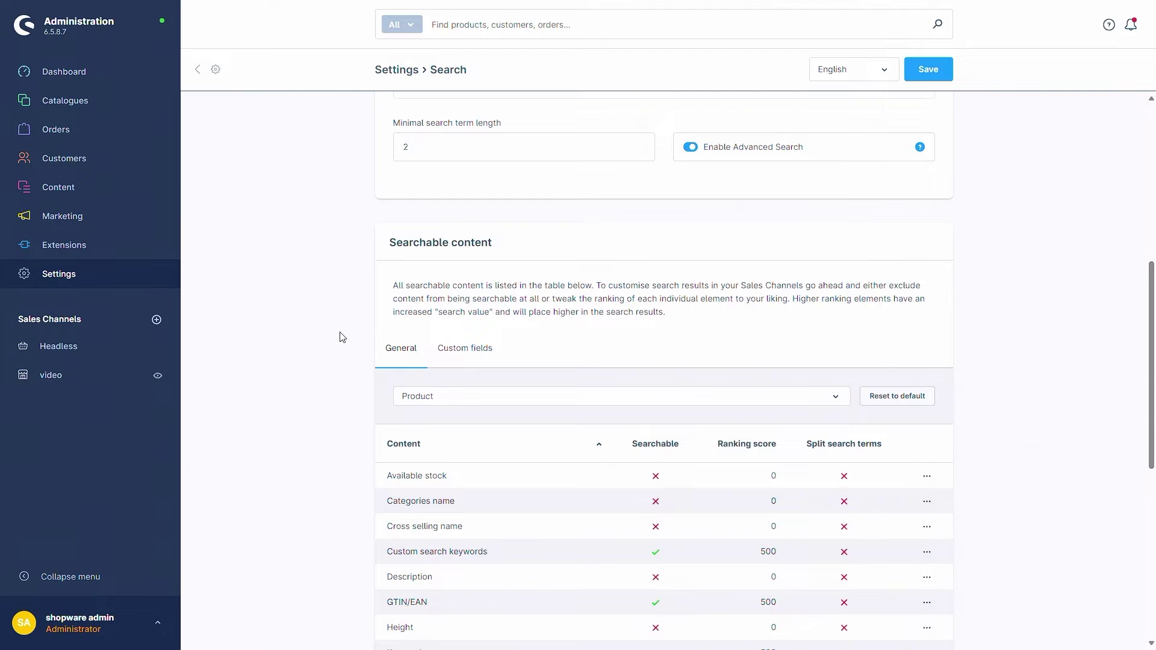
{"action": "scroll", "coordinate": [342, 328], "scroll_direction": "down", "scroll_amount": 1}
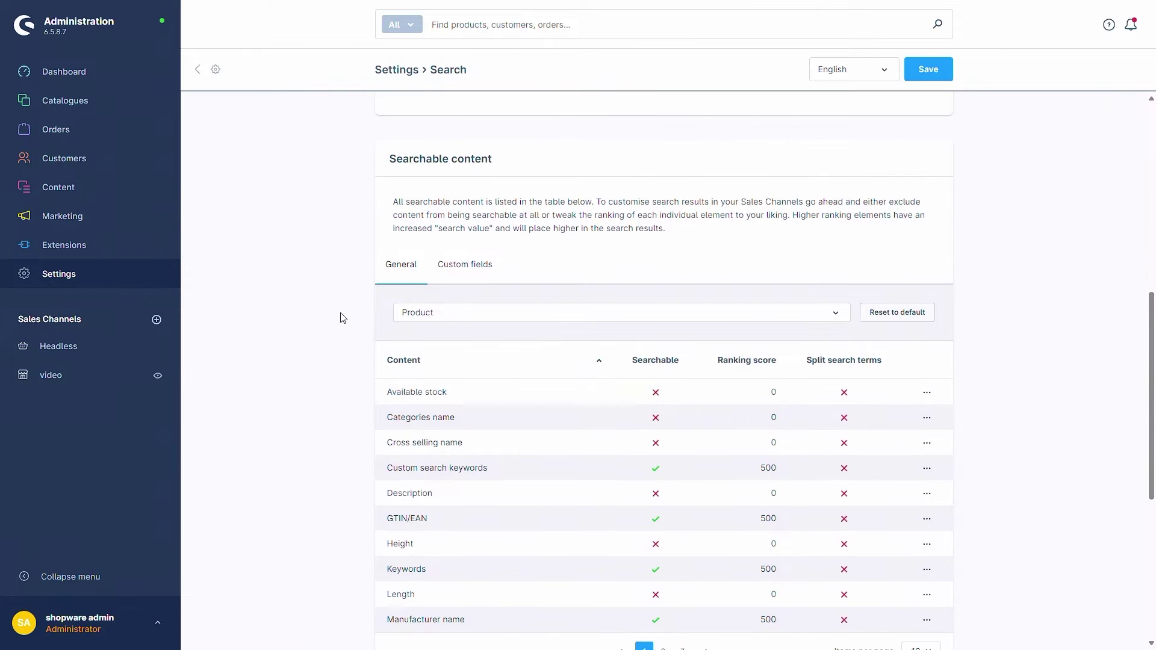
- Compare the searchable content's Custom fields and General lists, and view the actions available for the Available stock entry
{"action": "left_click", "coordinate": [462, 269]}
{"action": "left_click", "coordinate": [402, 271]}
{"action": "scroll", "coordinate": [318, 299], "scroll_direction": "down", "scroll_amount": 1}
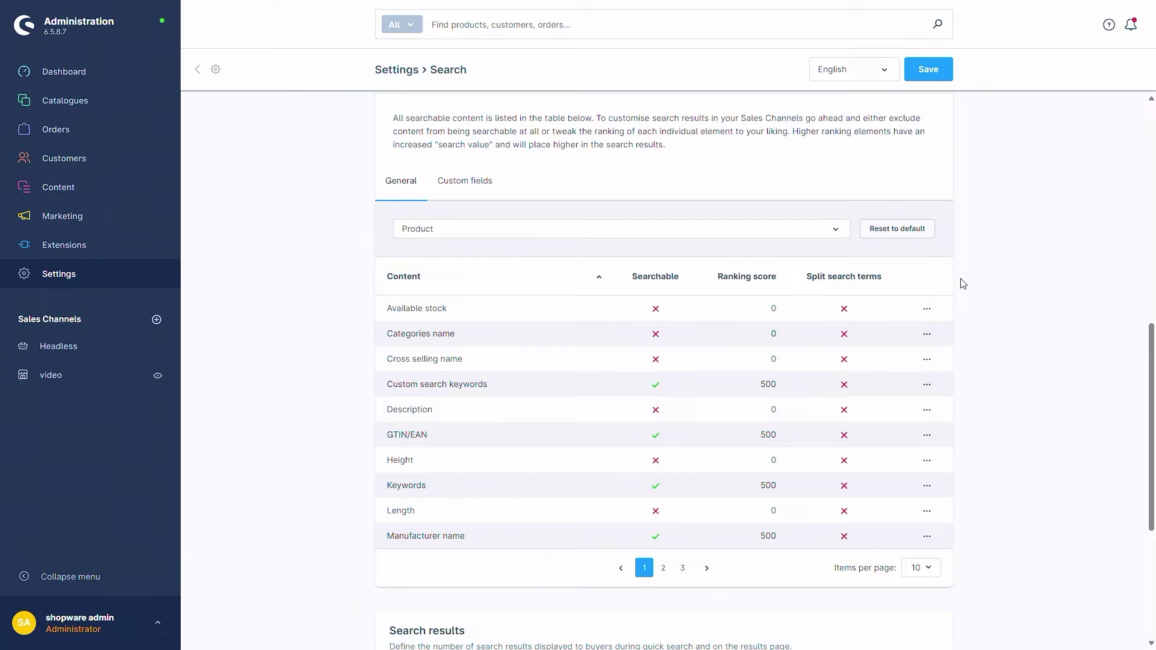
{"action": "left_click", "coordinate": [927, 310]}
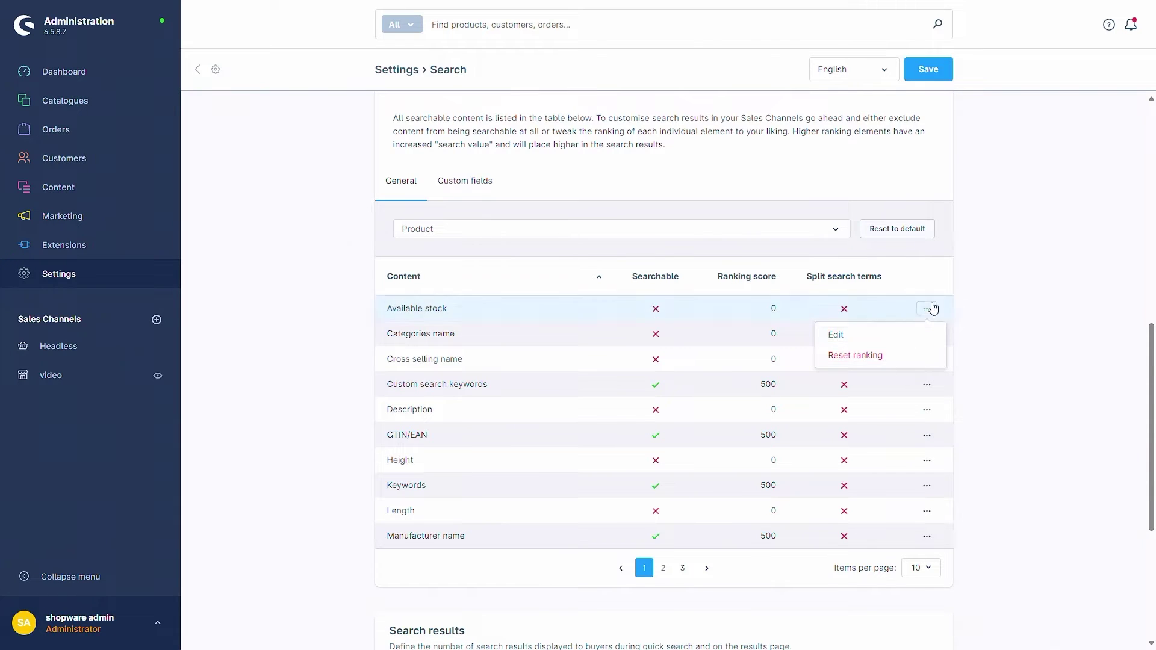
{"action": "left_click", "coordinate": [989, 295]}
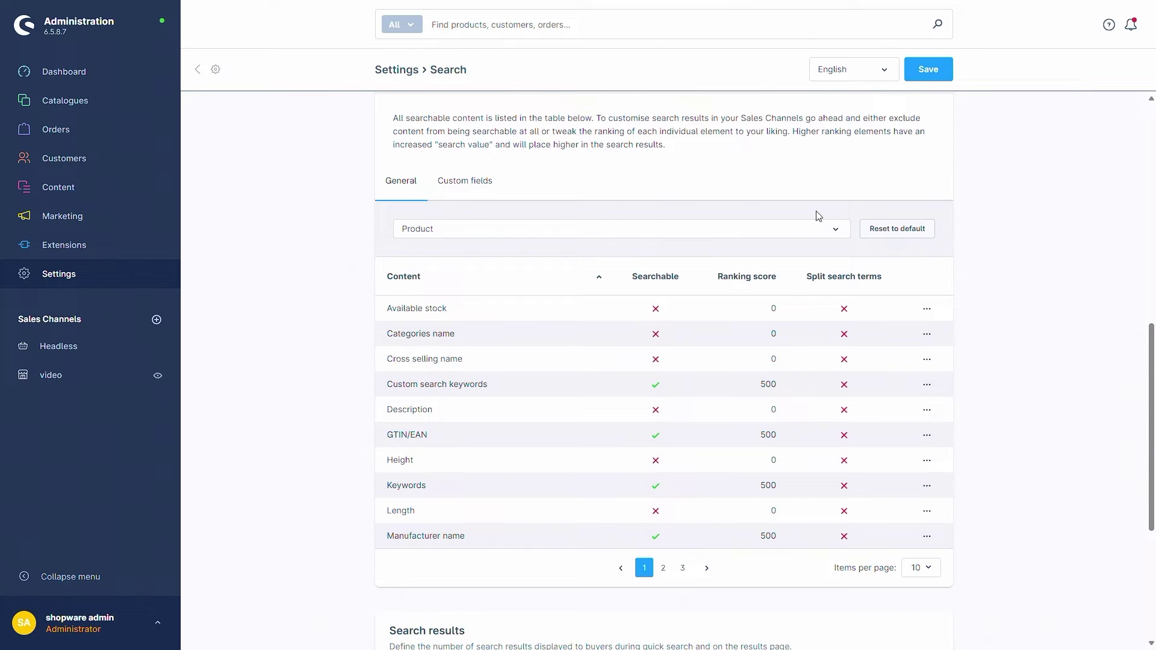
- Examine the entity types offered for the general searchable content, including Category
{"action": "left_click", "coordinate": [834, 229]}
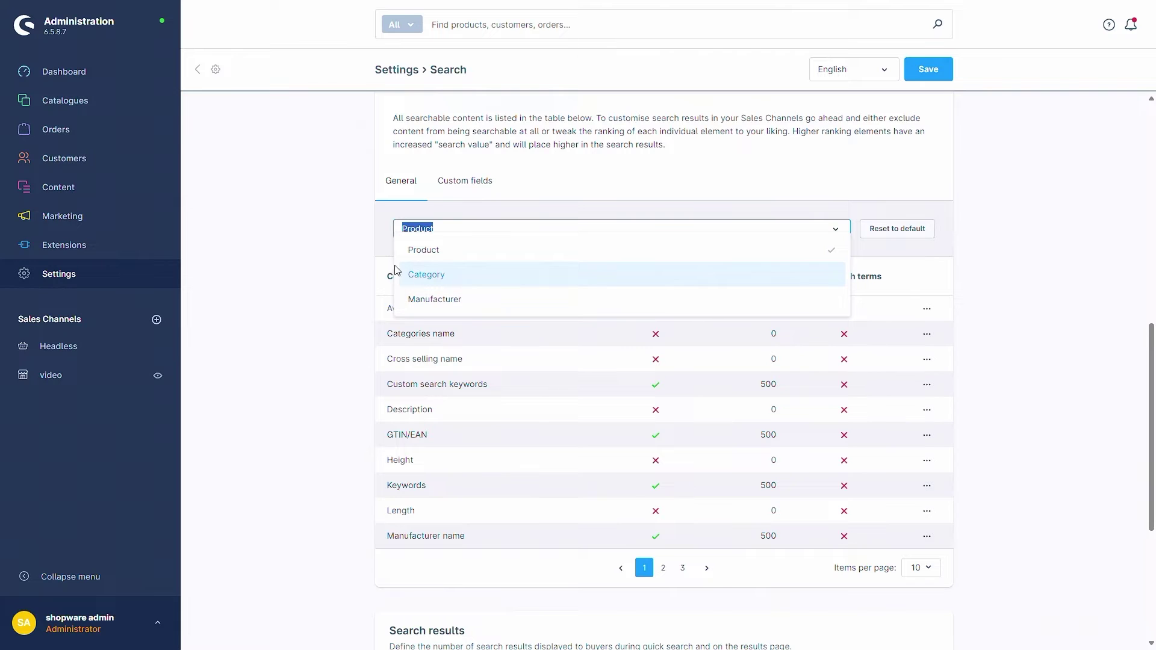
{"action": "left_click", "coordinate": [348, 225]}
{"action": "left_click", "coordinate": [595, 231]}
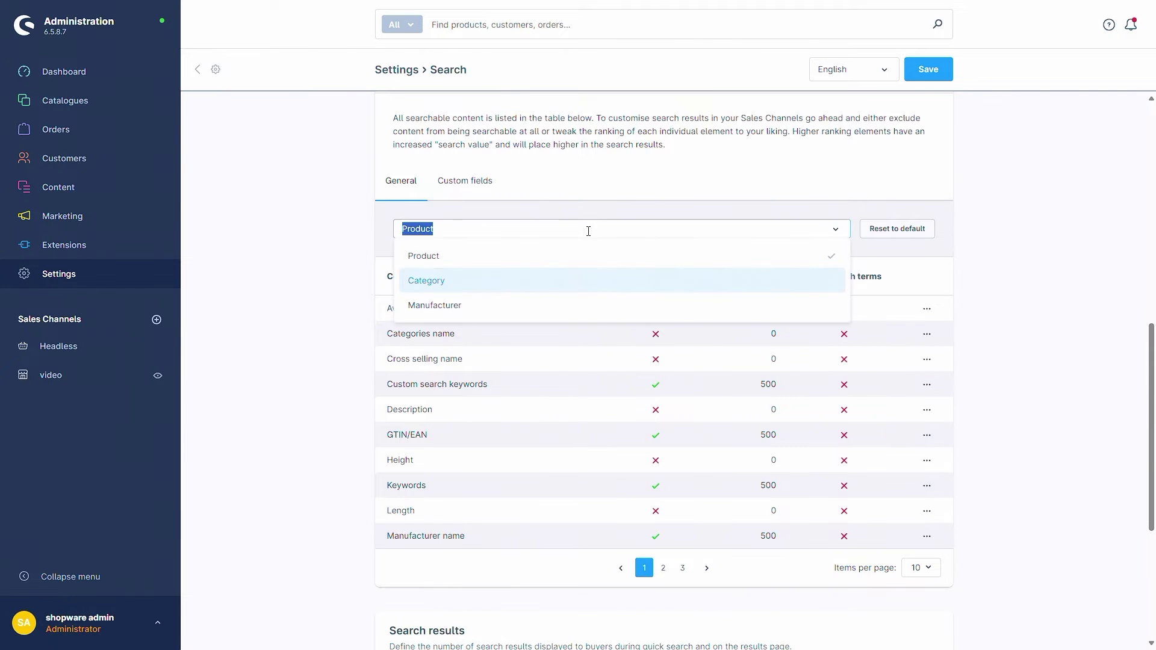
{"action": "left_click", "coordinate": [479, 280]}
{"action": "scroll", "coordinate": [579, 256], "scroll_direction": "down", "scroll_amount": 2}
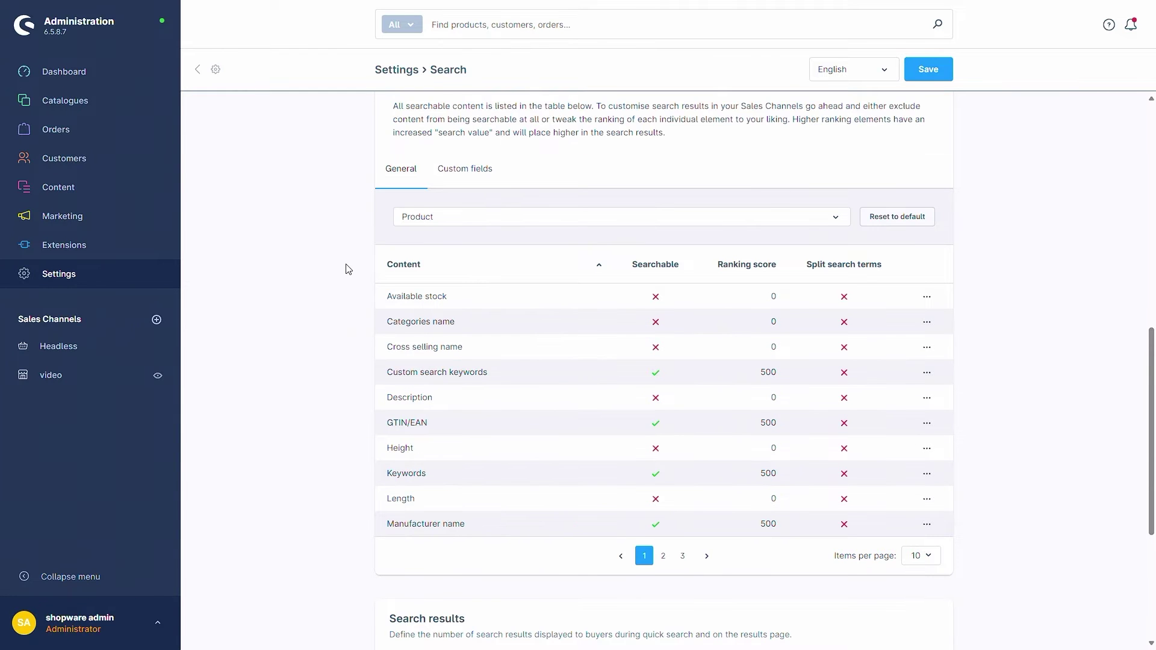
- Show the searchable custom fields and check which entity types they can be set up for
{"action": "left_click", "coordinate": [465, 175]}
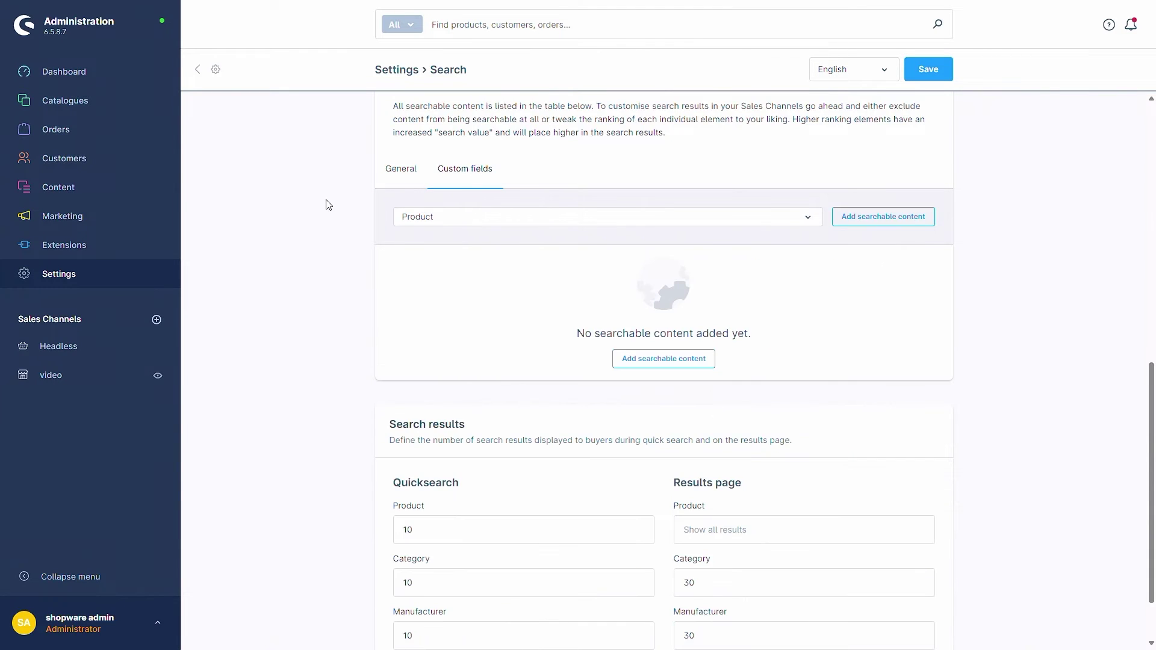
{"action": "left_click", "coordinate": [477, 219]}
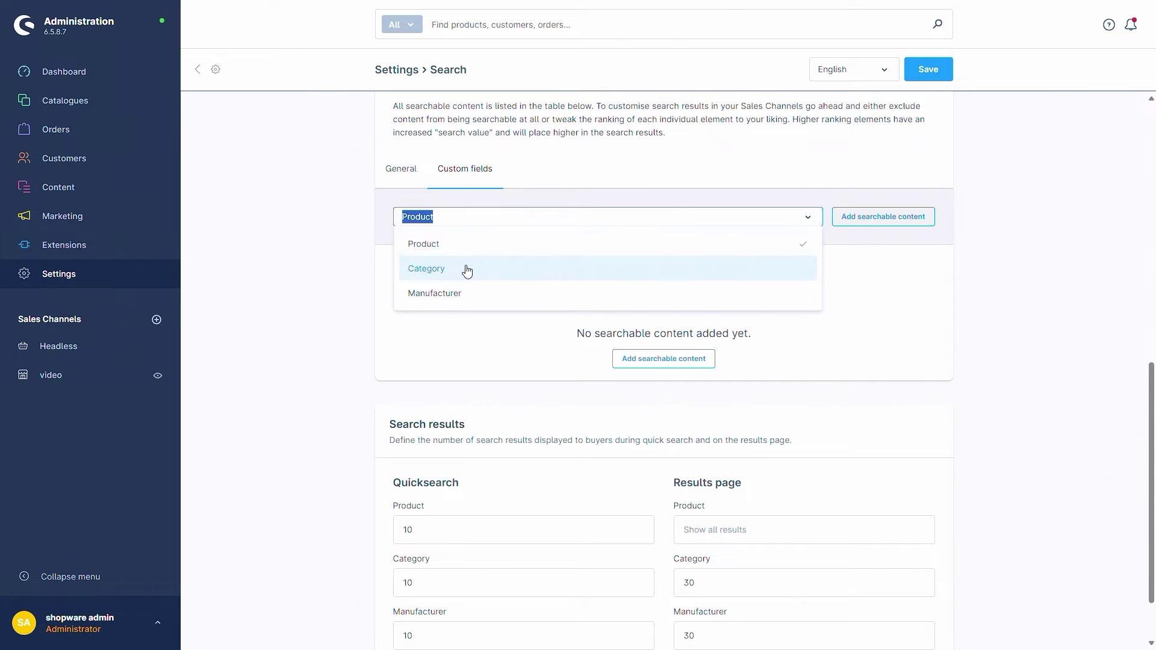
{"action": "left_click", "coordinate": [355, 285]}
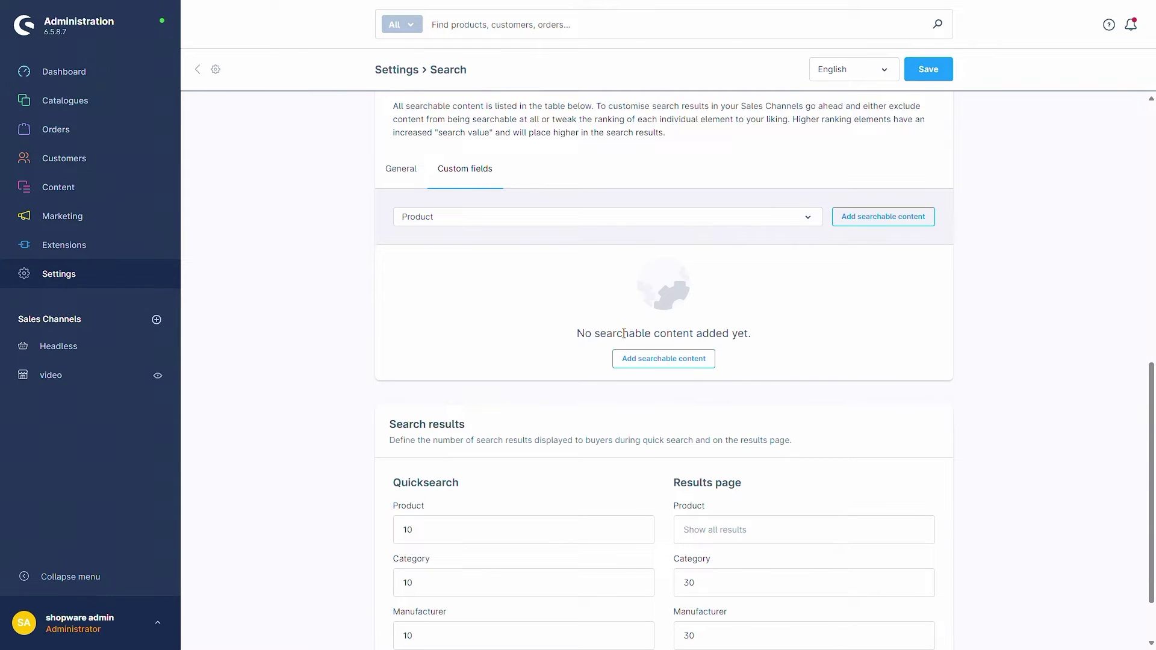
- Try to add a searchable custom field entry for Product, then discard the empty row
{"action": "left_click", "coordinate": [646, 361]}
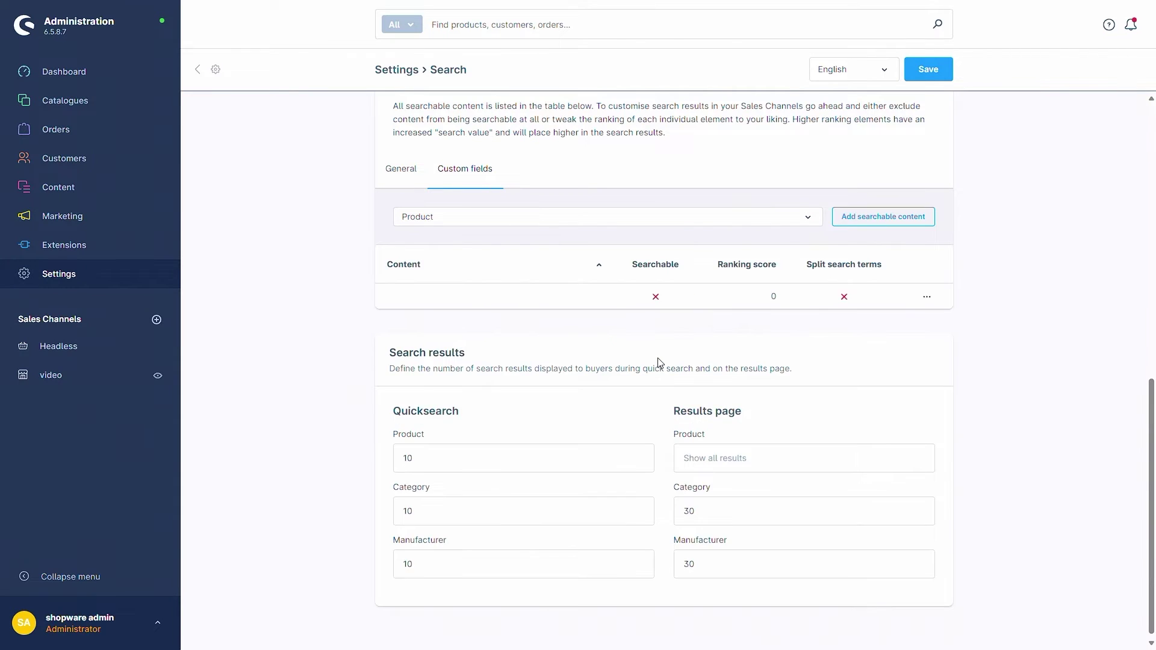
{"action": "double_click", "coordinate": [446, 298]}
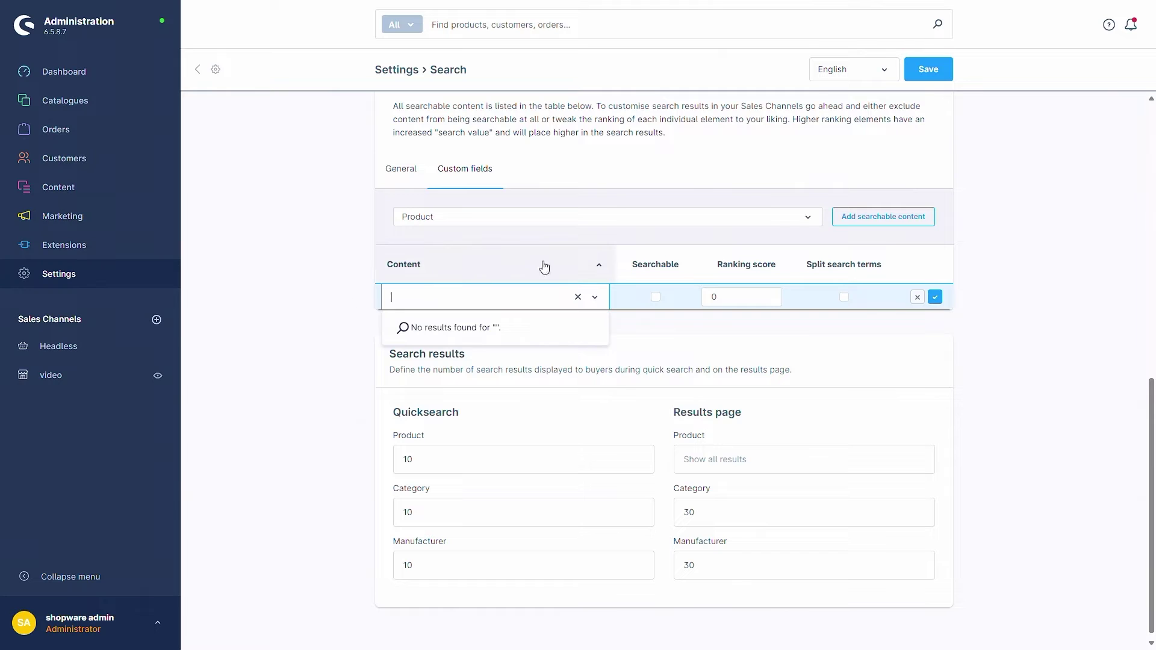
{"action": "left_click", "coordinate": [577, 299]}
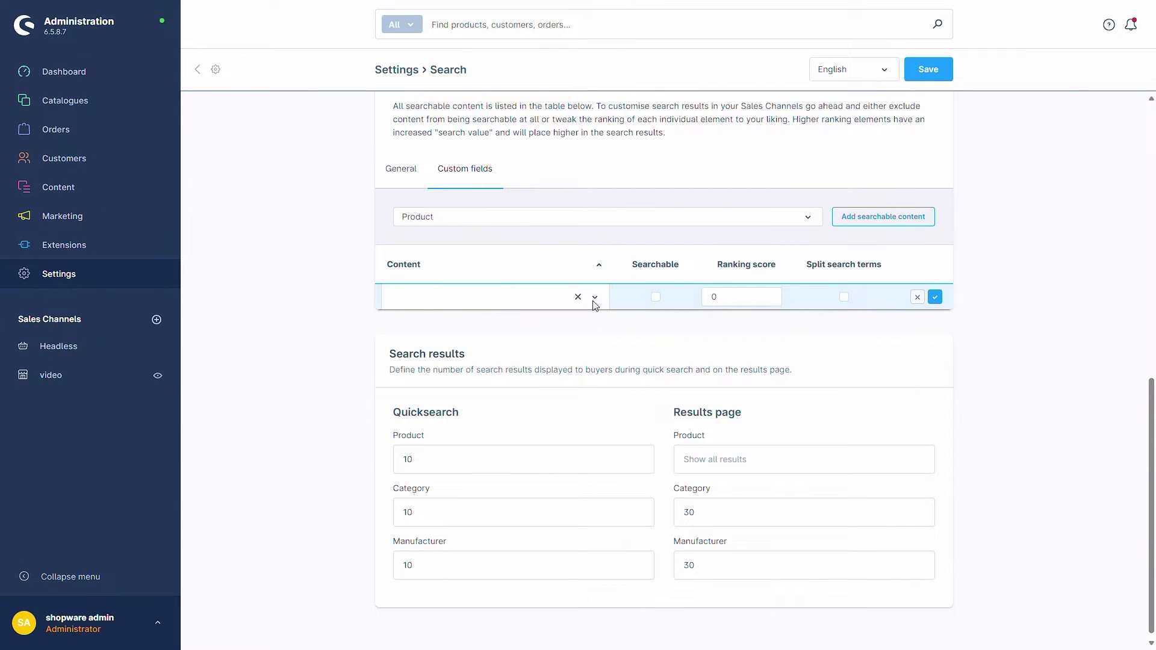
{"action": "left_click", "coordinate": [936, 300]}
{"action": "left_click", "coordinate": [918, 297]}
- Examine the Search results limits for the quicksearch and the results page
{"action": "scroll", "coordinate": [326, 435], "scroll_direction": "down", "scroll_amount": 4}
{"action": "scroll", "coordinate": [328, 435], "scroll_direction": "down", "scroll_amount": 1}
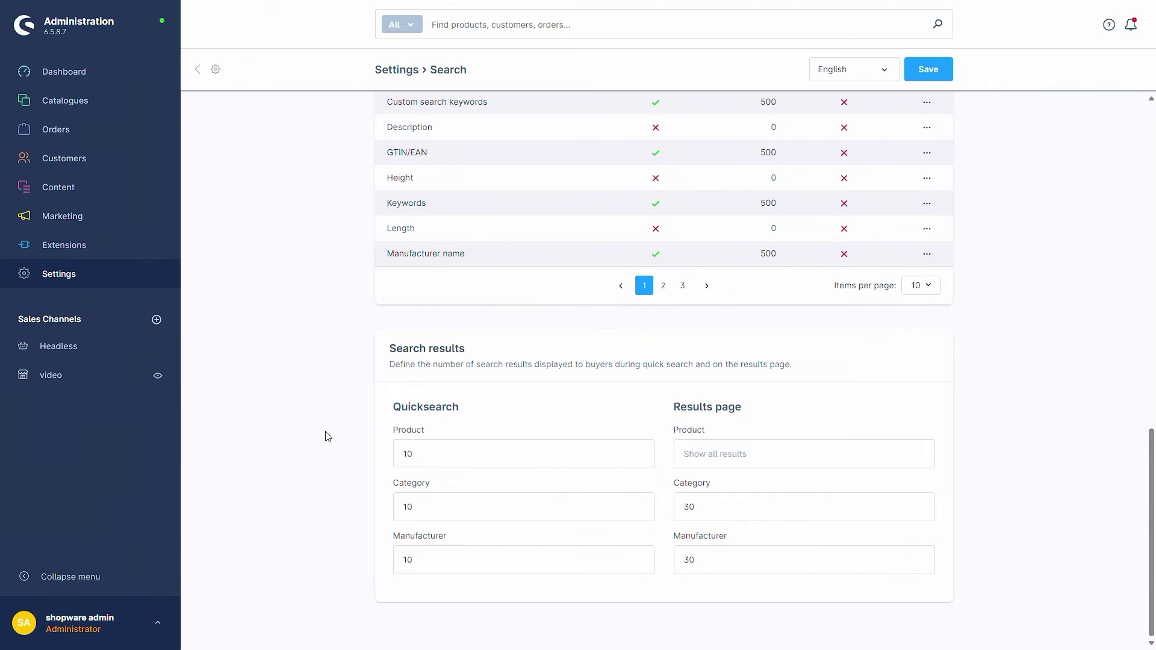
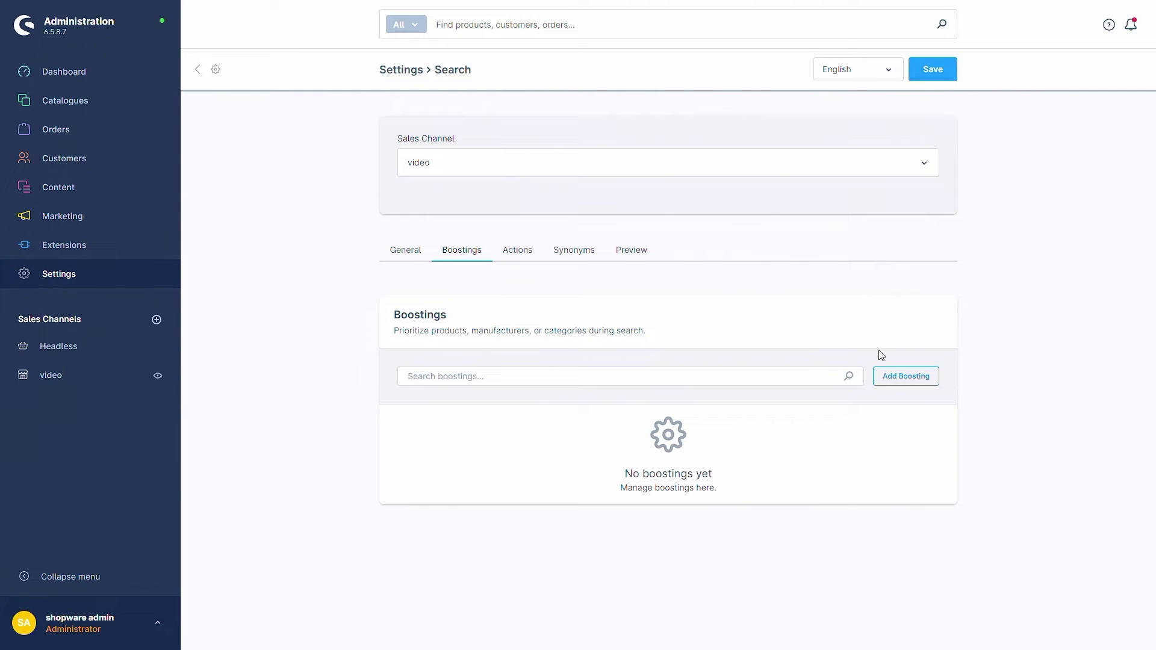
- Start a new boosting, activate it, and set its stream type to Entity with Category as the entity
{"action": "left_click", "coordinate": [904, 381]}
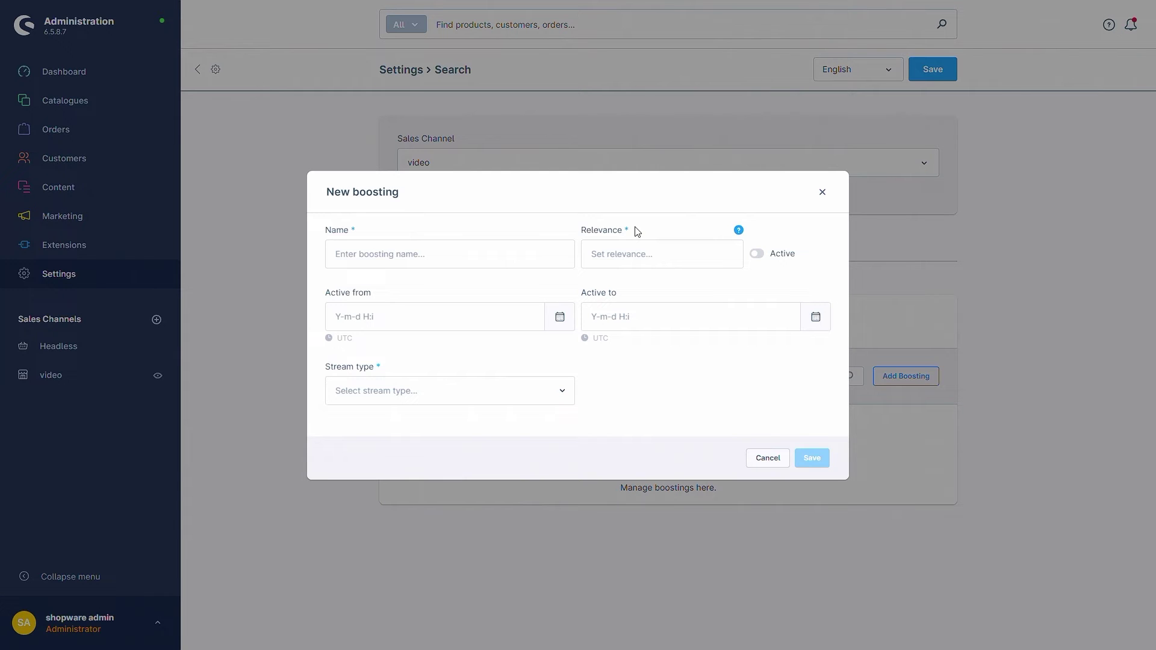
{"action": "left_click", "coordinate": [760, 257]}
{"action": "left_click", "coordinate": [443, 391]}
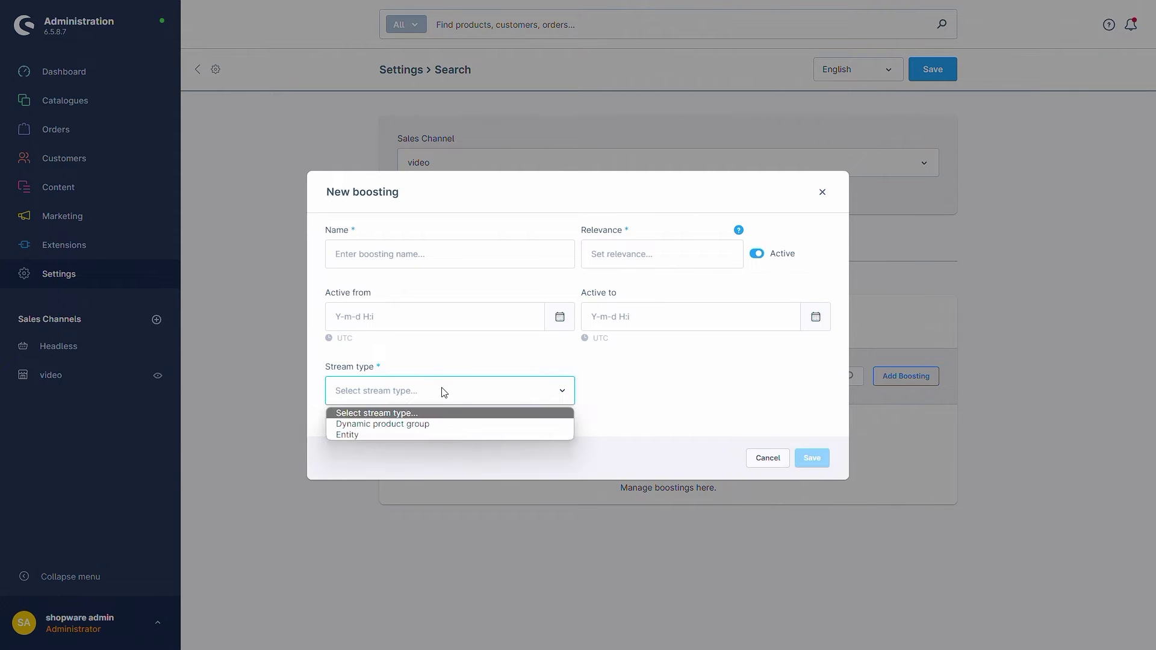
{"action": "left_click", "coordinate": [400, 435]}
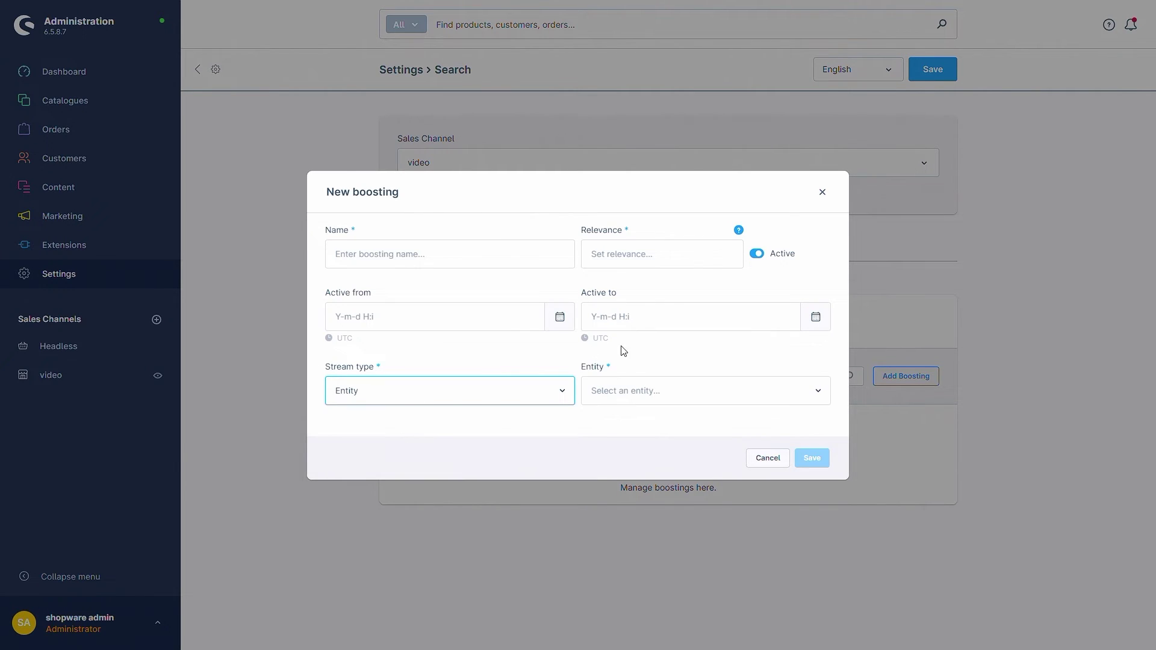
{"action": "left_click", "coordinate": [651, 387]}
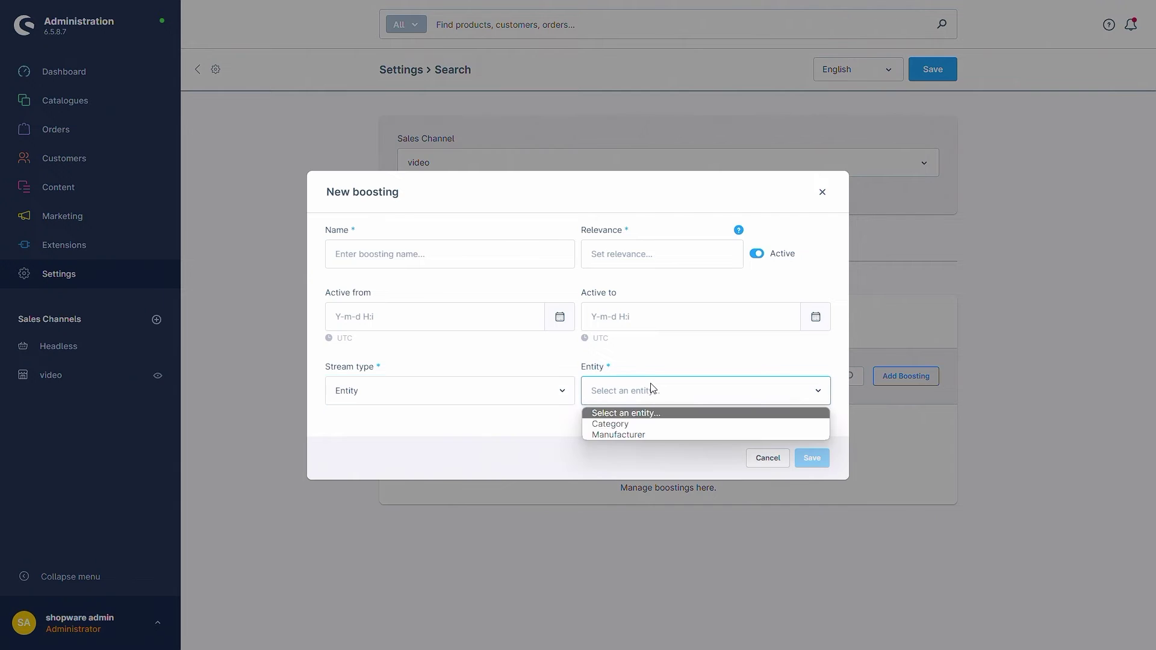
{"action": "left_click", "coordinate": [643, 426]}
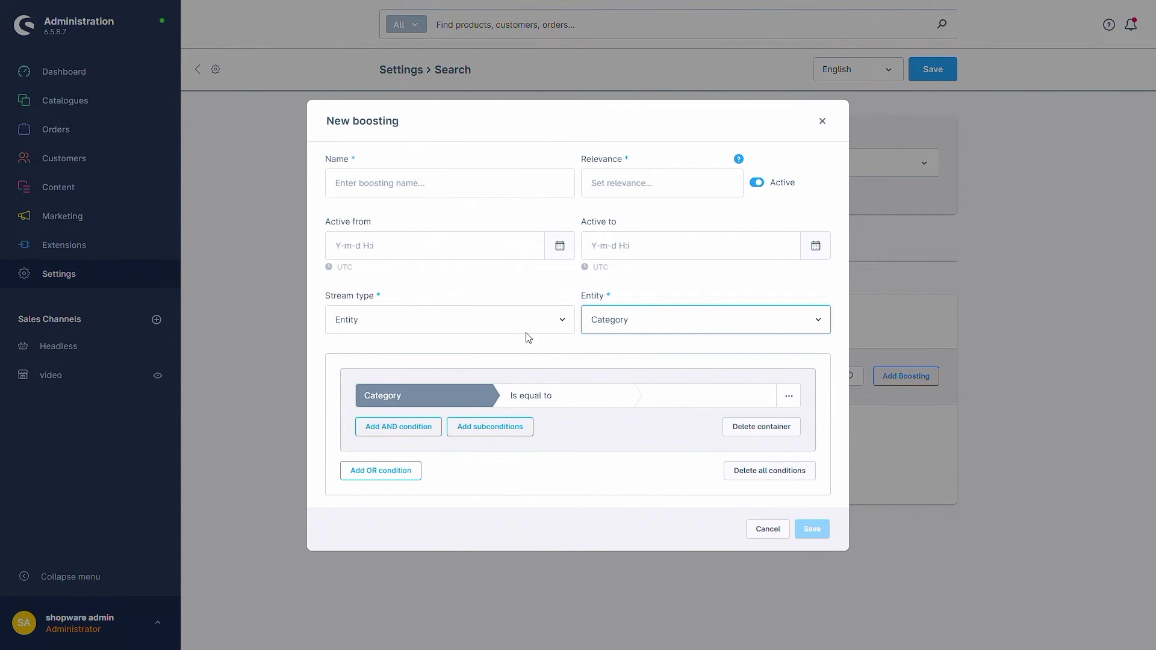
- Switch the new boosting's stream type to Dynamic product group, then discard the boosting
{"action": "left_click", "coordinate": [487, 330]}
{"action": "left_click", "coordinate": [428, 355]}
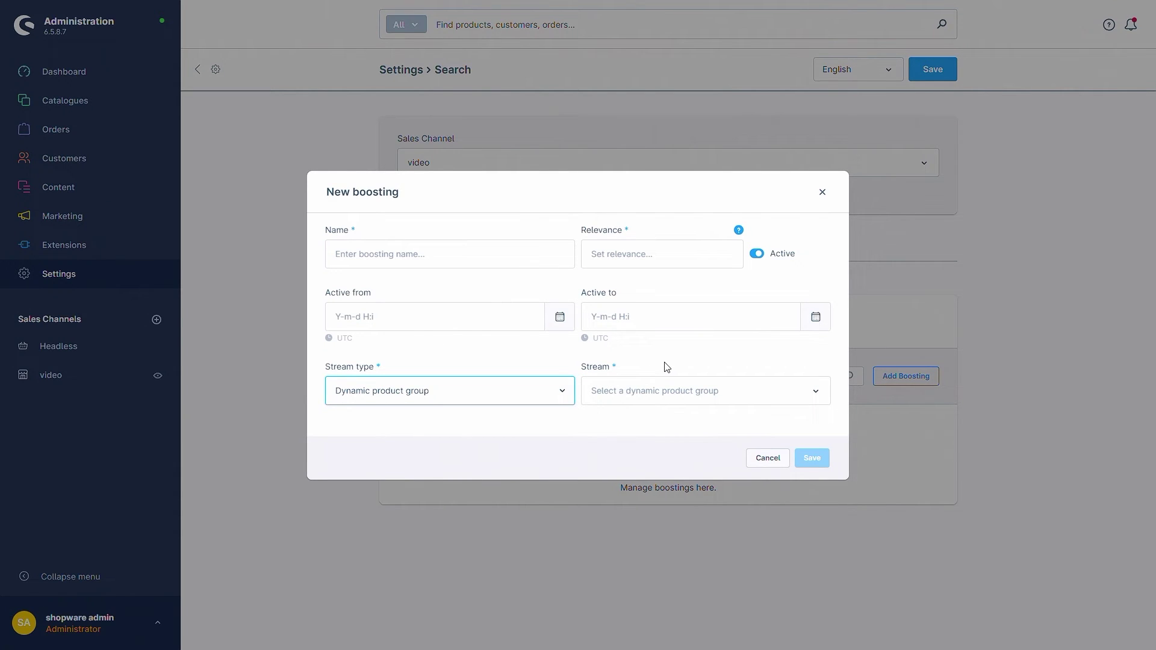
{"action": "key", "text": "Escape"}
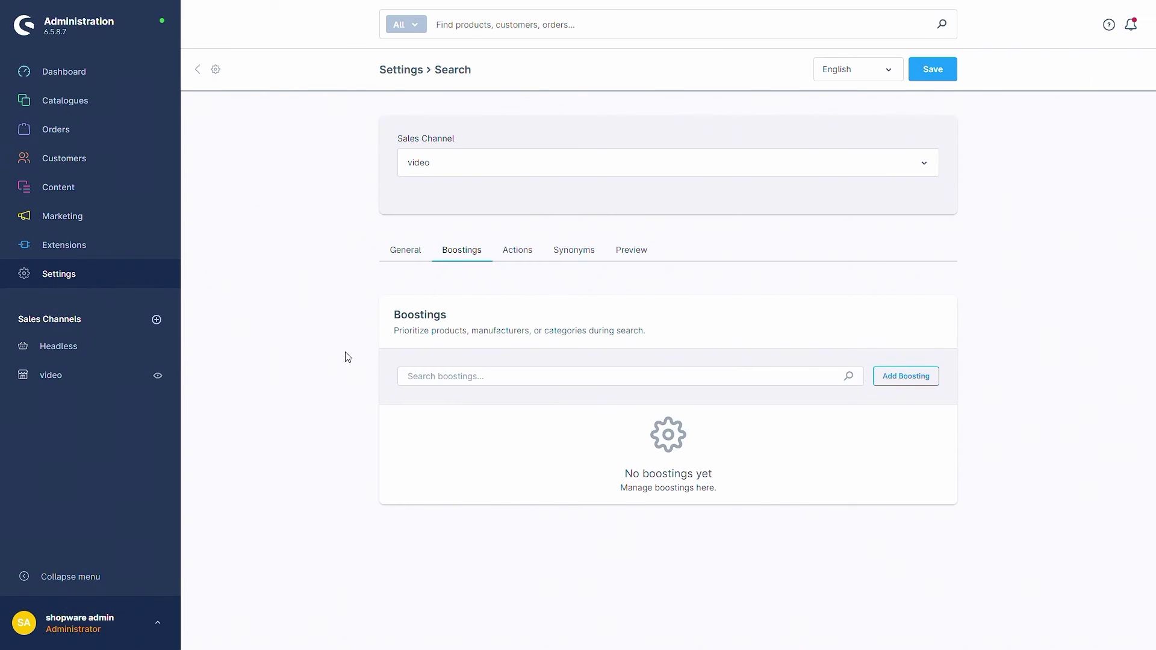
- Start a new search action and add "shopware" as its search term
{"action": "left_click", "coordinate": [520, 257]}
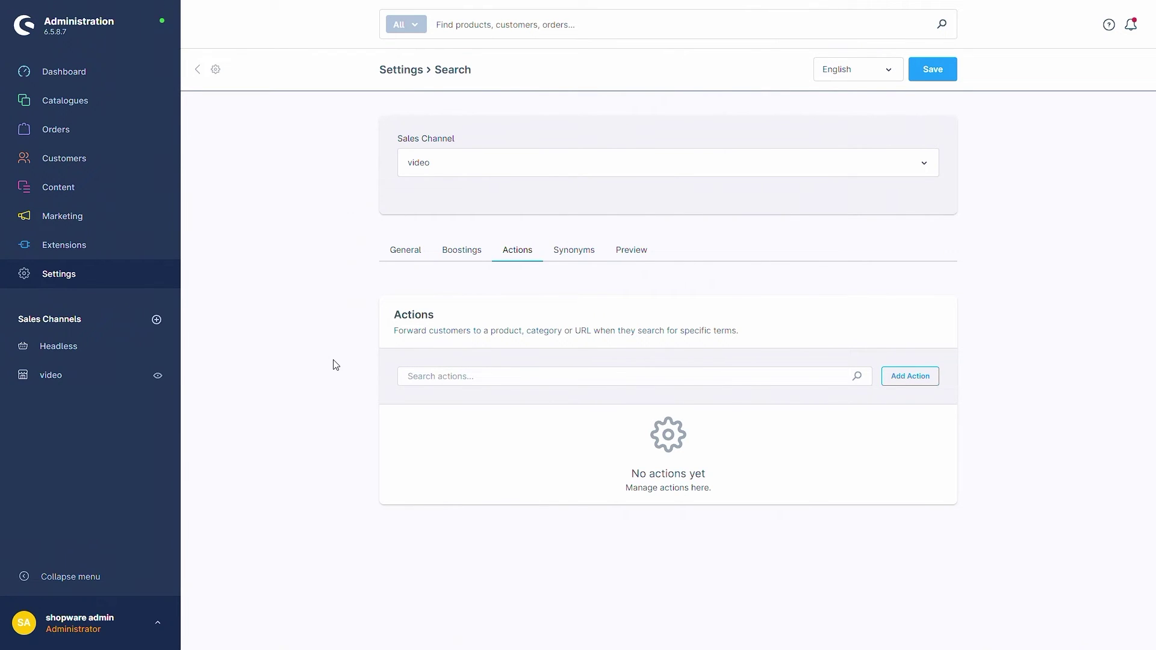
{"action": "left_click", "coordinate": [908, 378]}
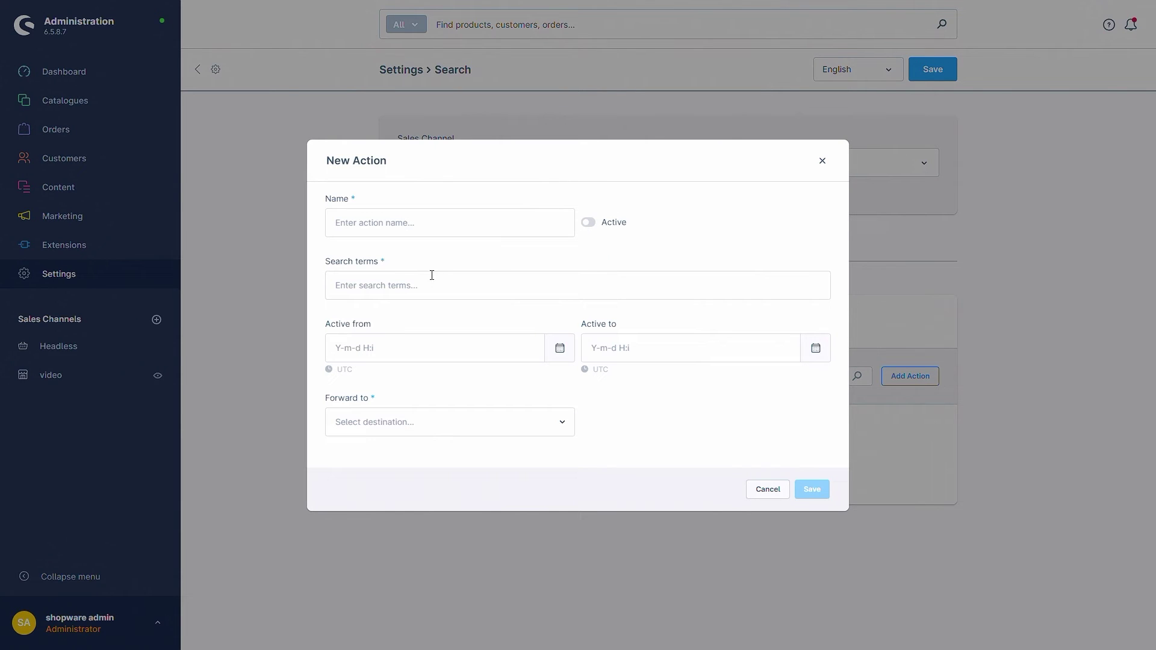
{"action": "left_click", "coordinate": [393, 285]}
{"action": "type", "text": "shopware"}
{"action": "key", "text": "Return"}
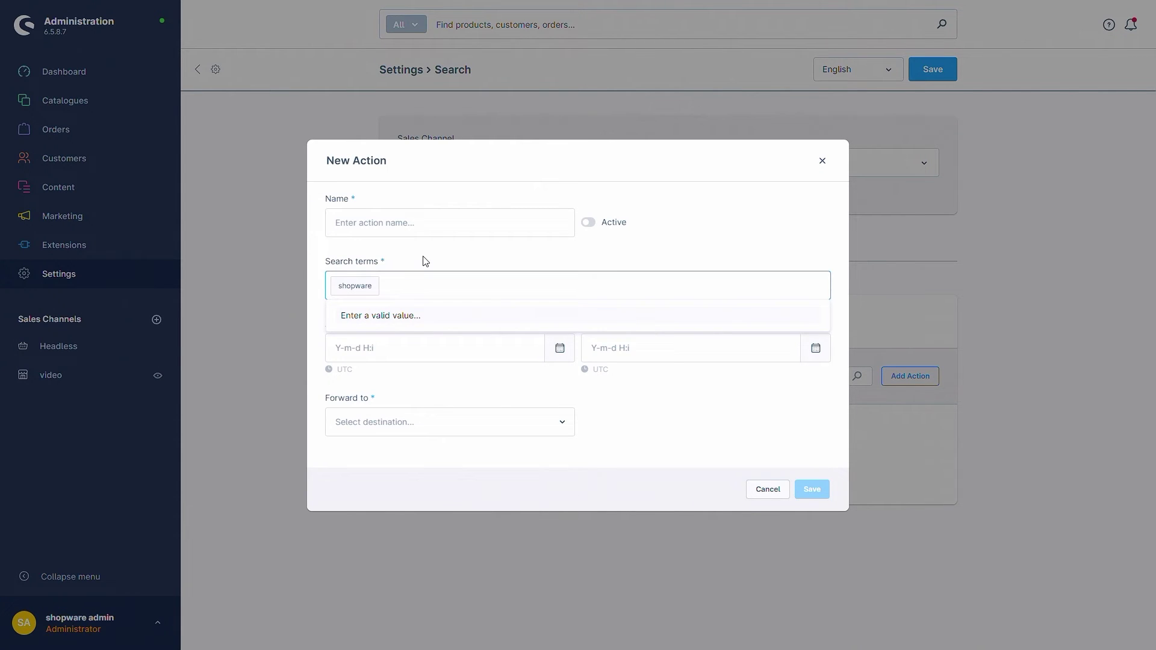
{"action": "key", "text": "Escape"}
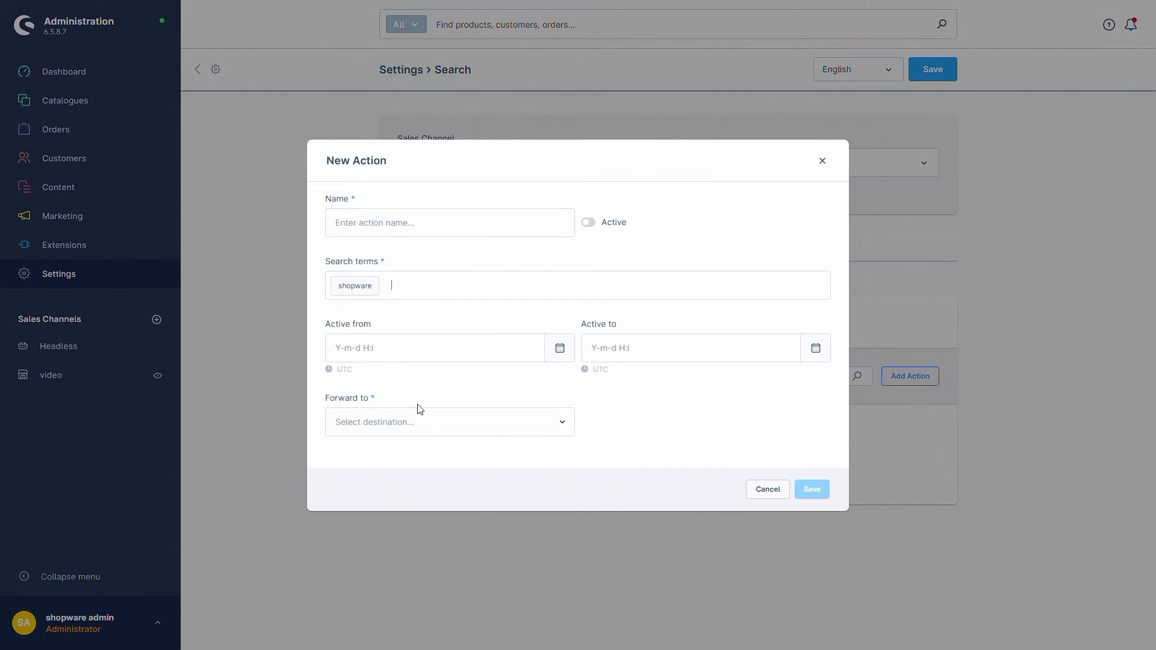
- Forward the new action to a URL and enter shopware.com as the address
{"action": "left_click", "coordinate": [450, 421]}
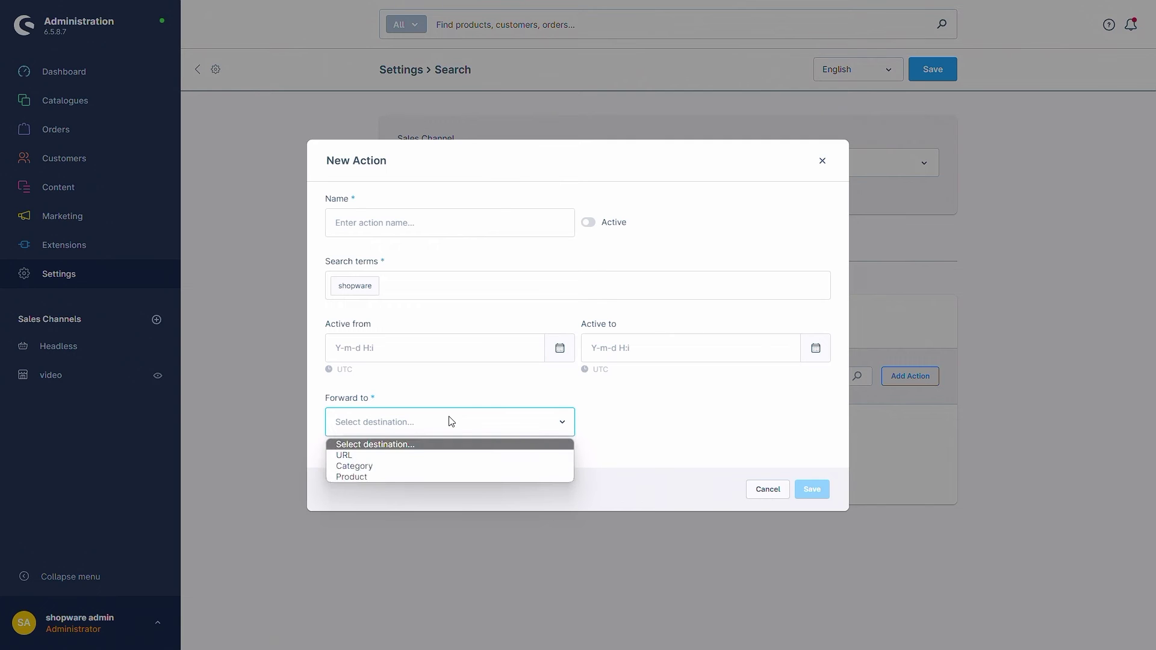
{"action": "left_click", "coordinate": [407, 457]}
{"action": "left_click", "coordinate": [669, 421]}
{"action": "type", "text": "sho"}
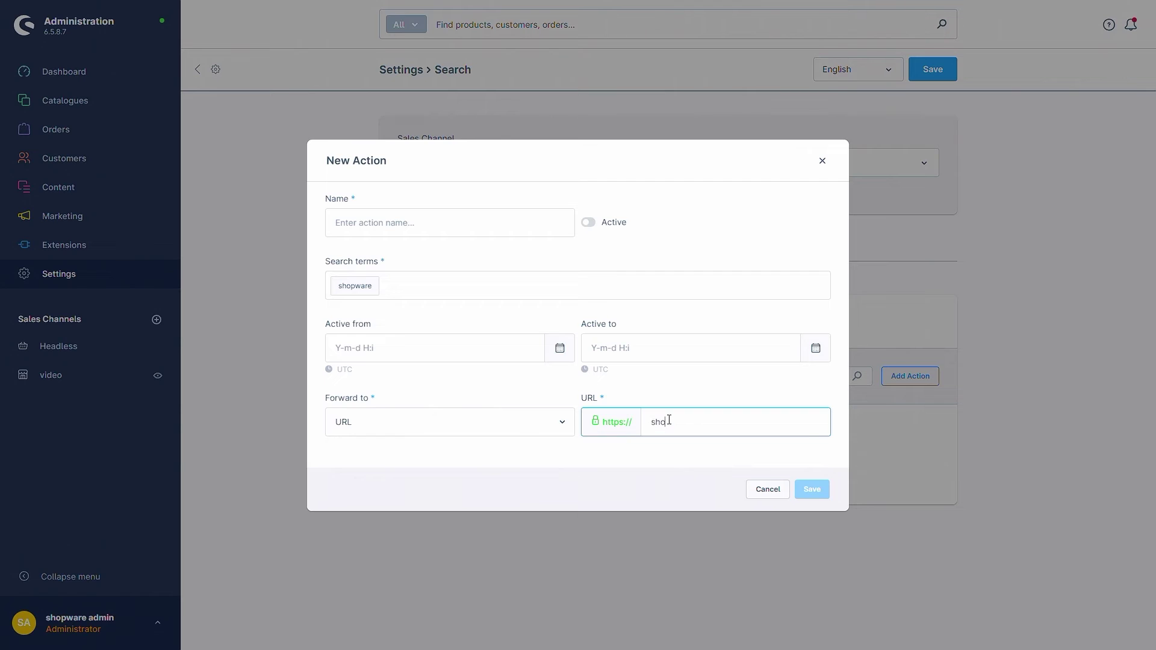
{"action": "type", "text": "pware.com"}
{"action": "left_click", "coordinate": [667, 387]}
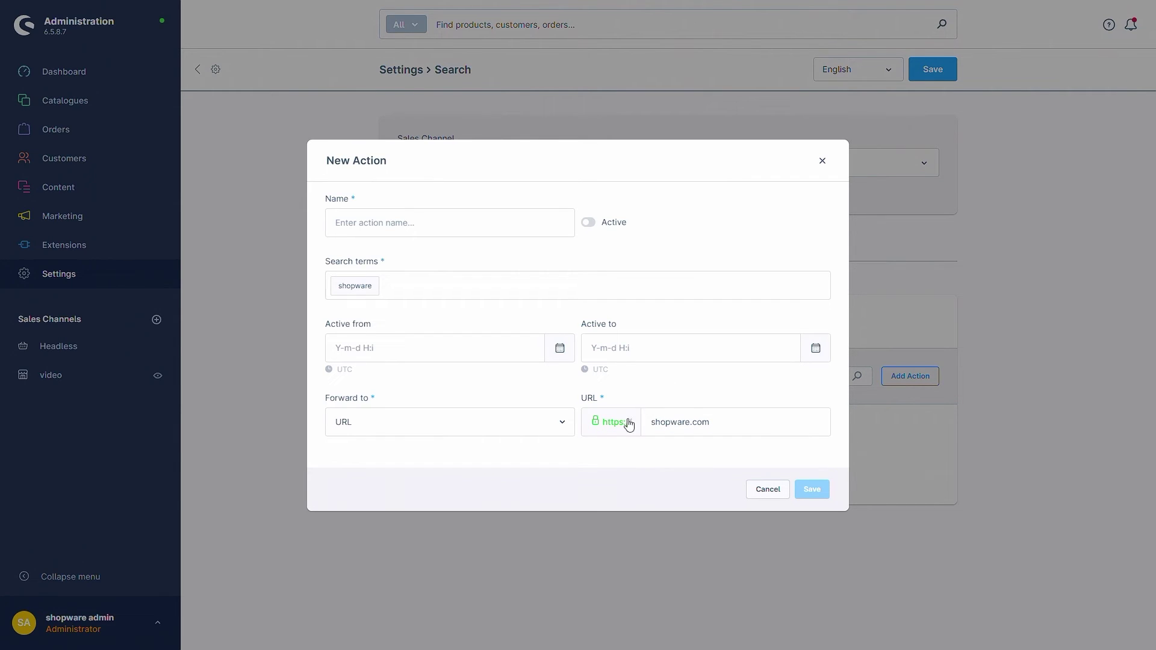
- Change the new action's forward destination to Category and expand Catalogue #1 to browse the available categories
{"action": "left_click", "coordinate": [500, 425]}
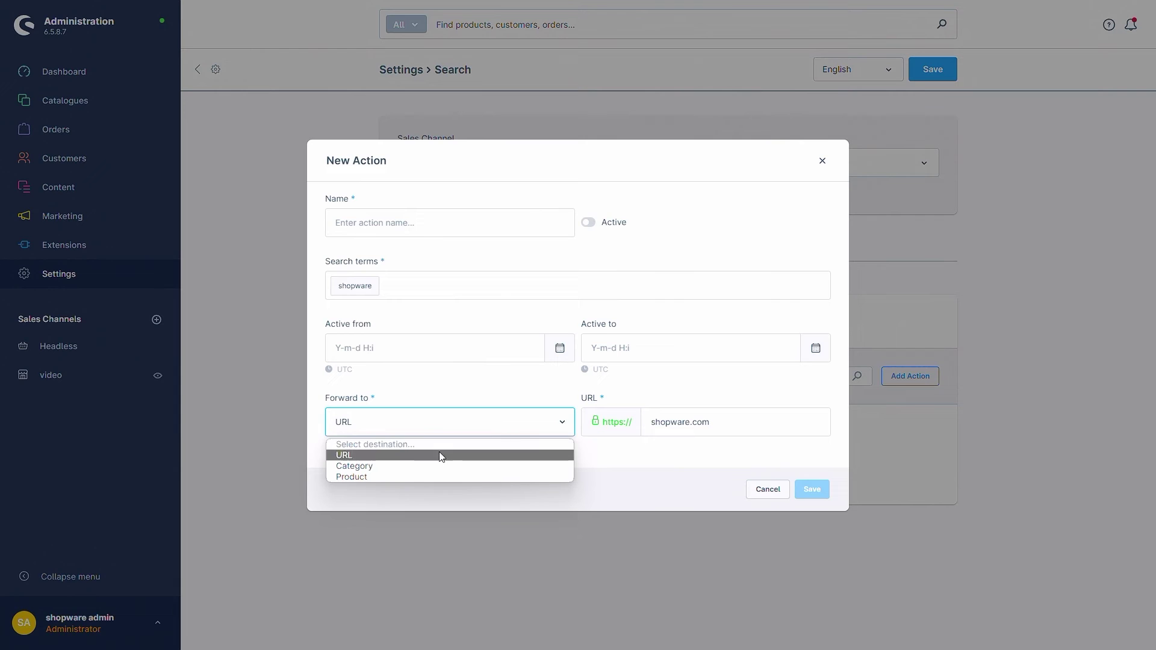
{"action": "left_click", "coordinate": [416, 467]}
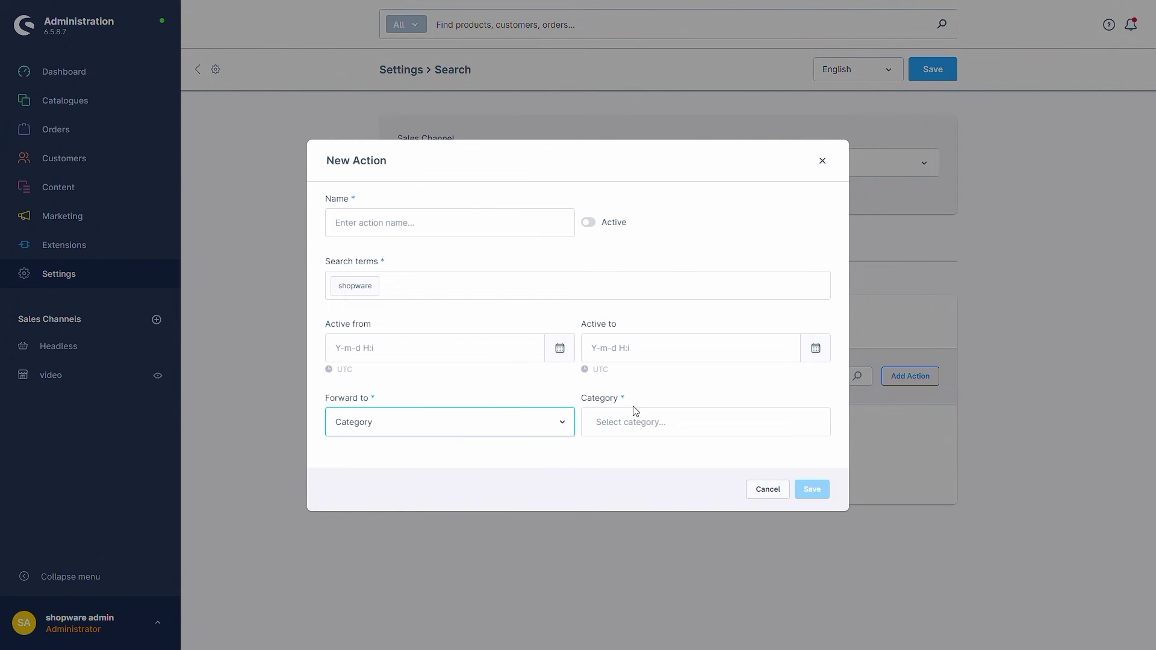
{"action": "left_click", "coordinate": [622, 420]}
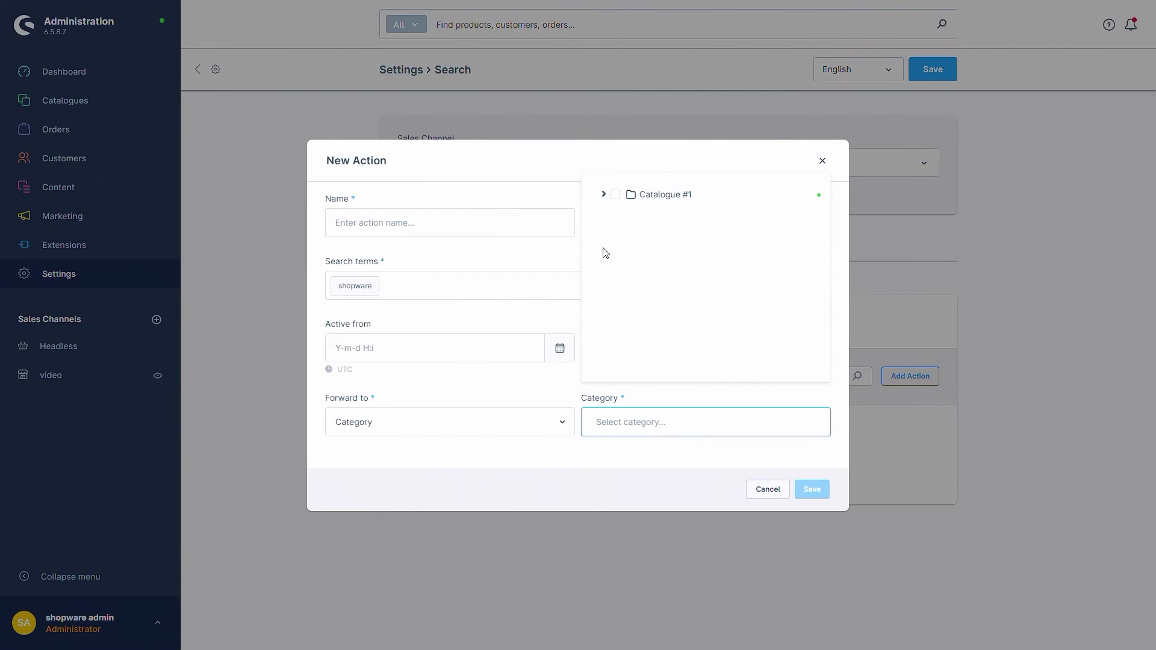
{"action": "left_click", "coordinate": [603, 196]}
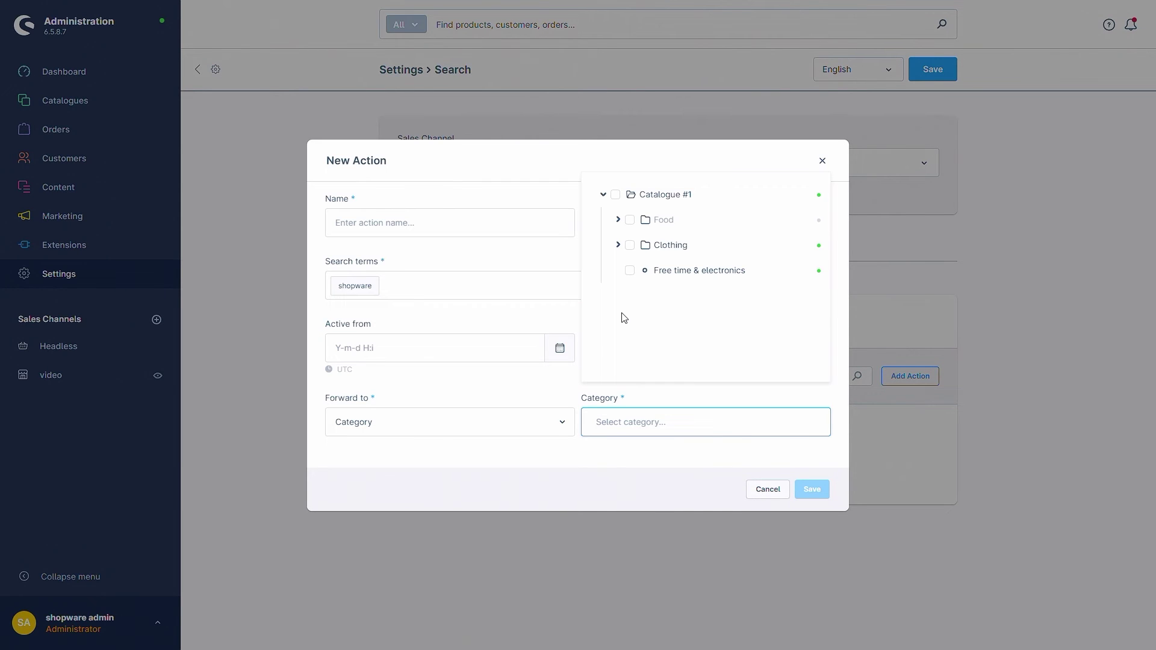
- Switch the action's forward destination to Product, view the selectable products, and discard the action
{"action": "left_click", "coordinate": [503, 416]}
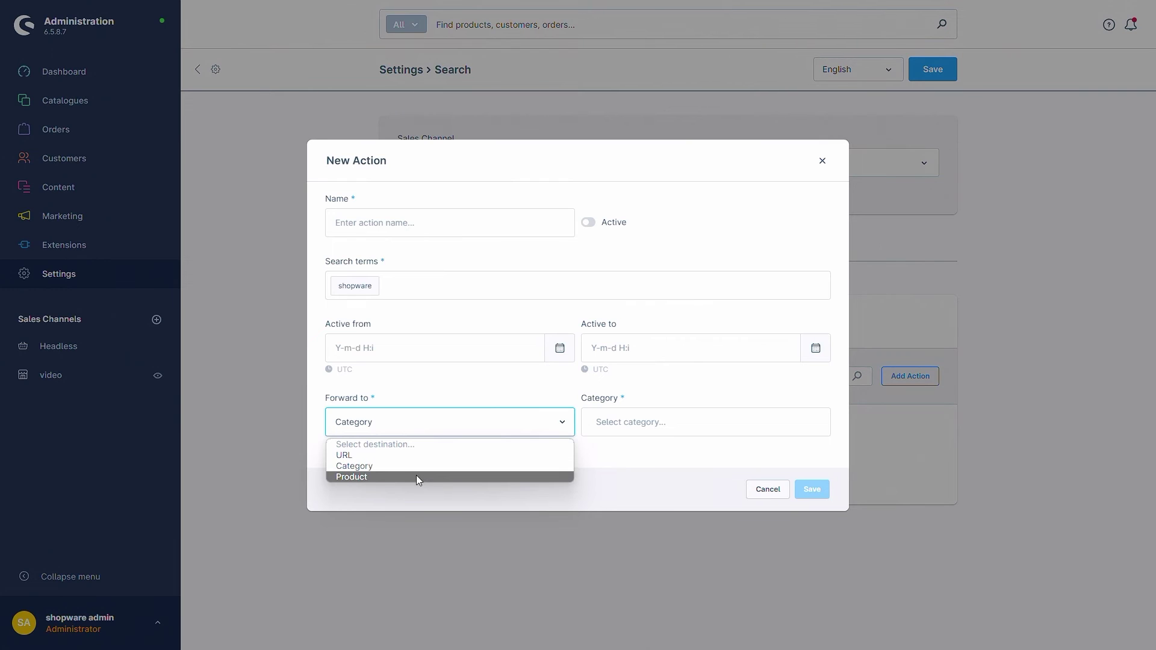
{"action": "left_click", "coordinate": [416, 476]}
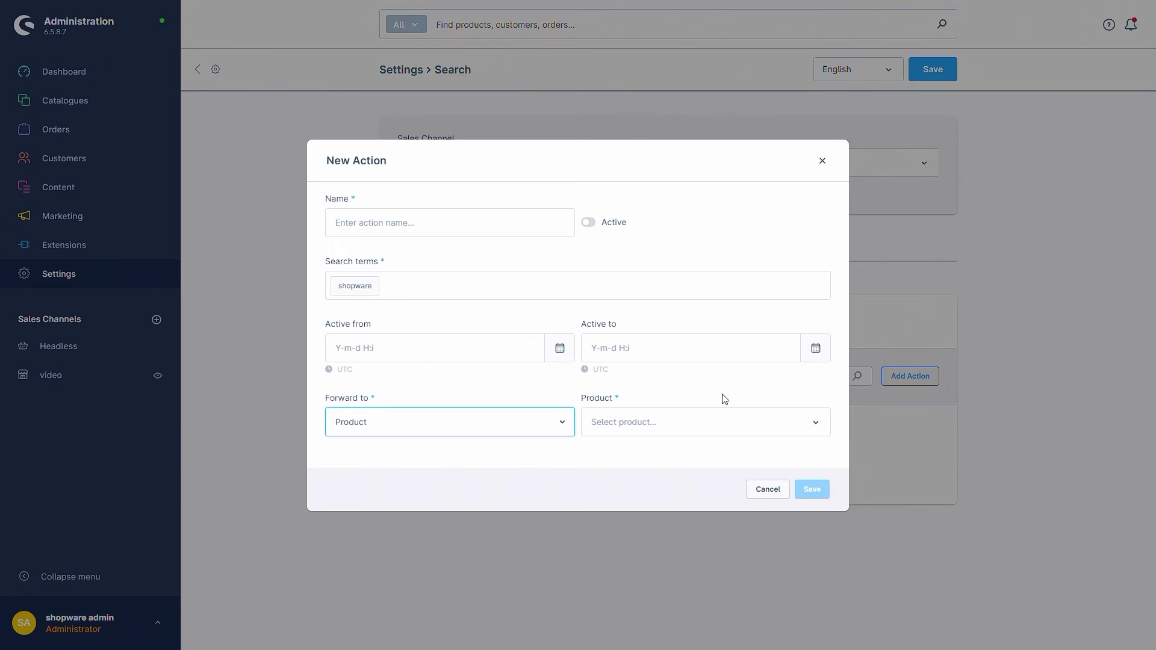
{"action": "left_click", "coordinate": [662, 430]}
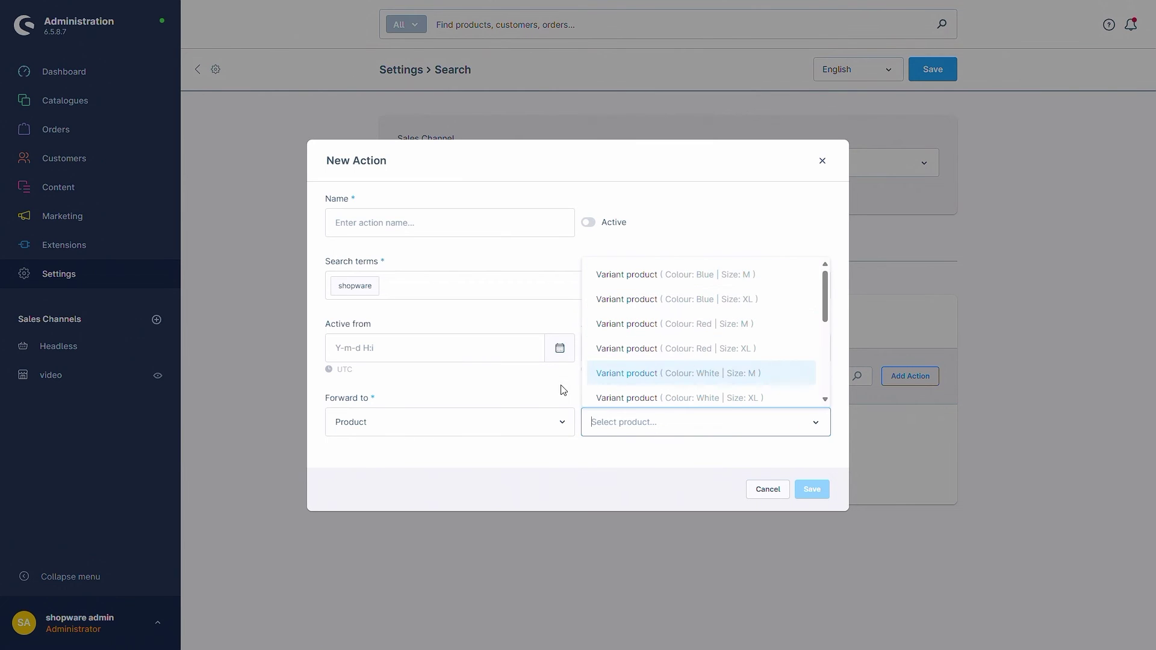
{"action": "left_click", "coordinate": [529, 395]}
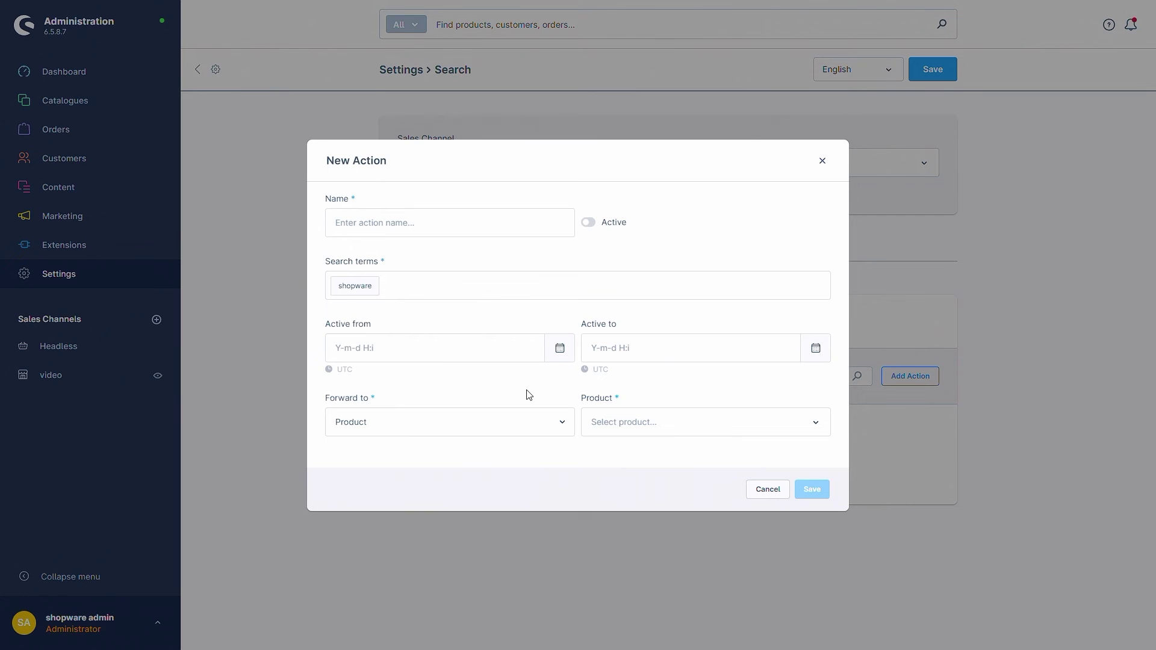
{"action": "key", "text": "Escape"}
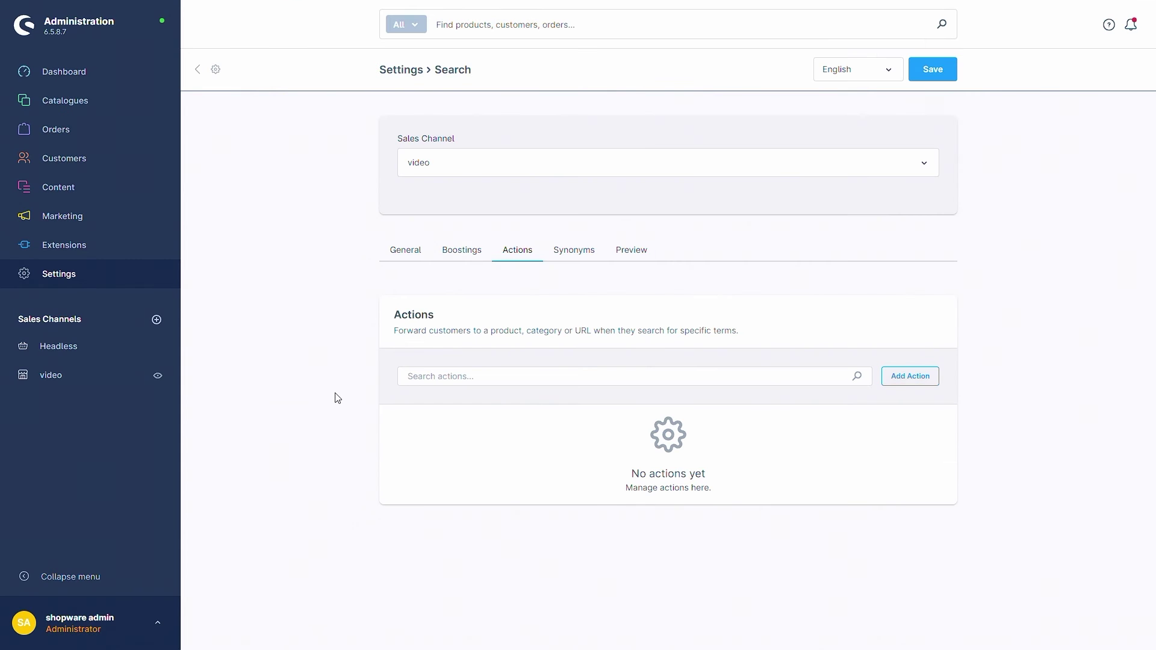
- Start a new synonym rule of the Equivalence type with "wifi" and "wlan" as its search terms
{"action": "left_click", "coordinate": [577, 255]}
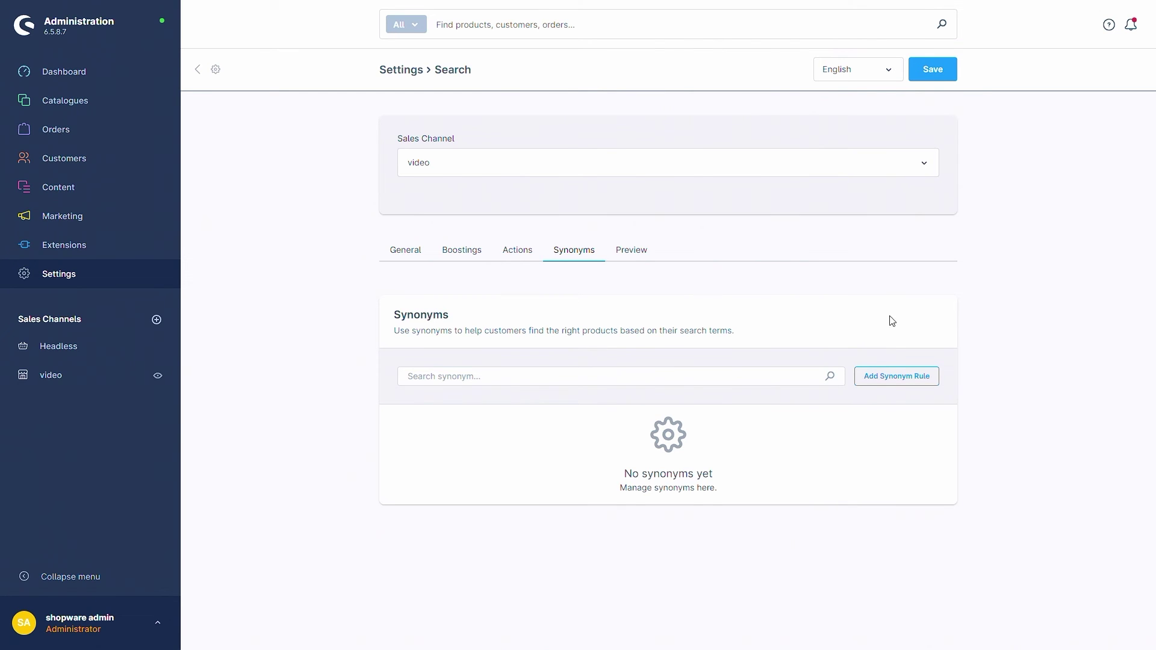
{"action": "left_click", "coordinate": [894, 386]}
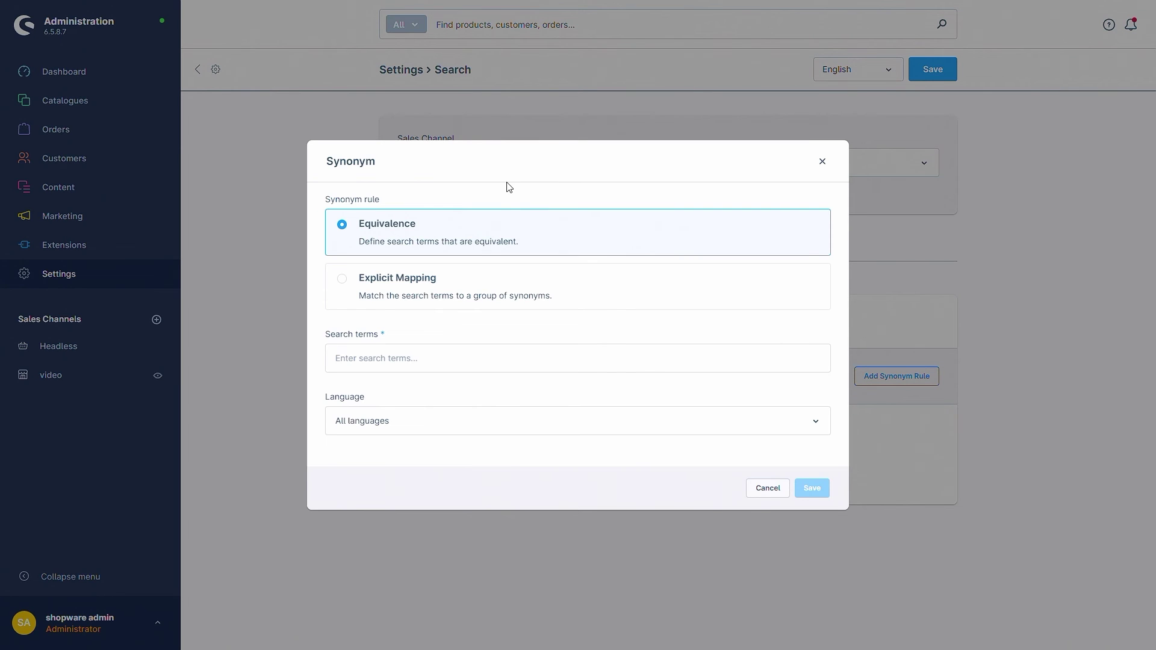
{"action": "left_click", "coordinate": [393, 358]}
{"action": "type", "text": "wifi"}
{"action": "key", "text": "Return"}
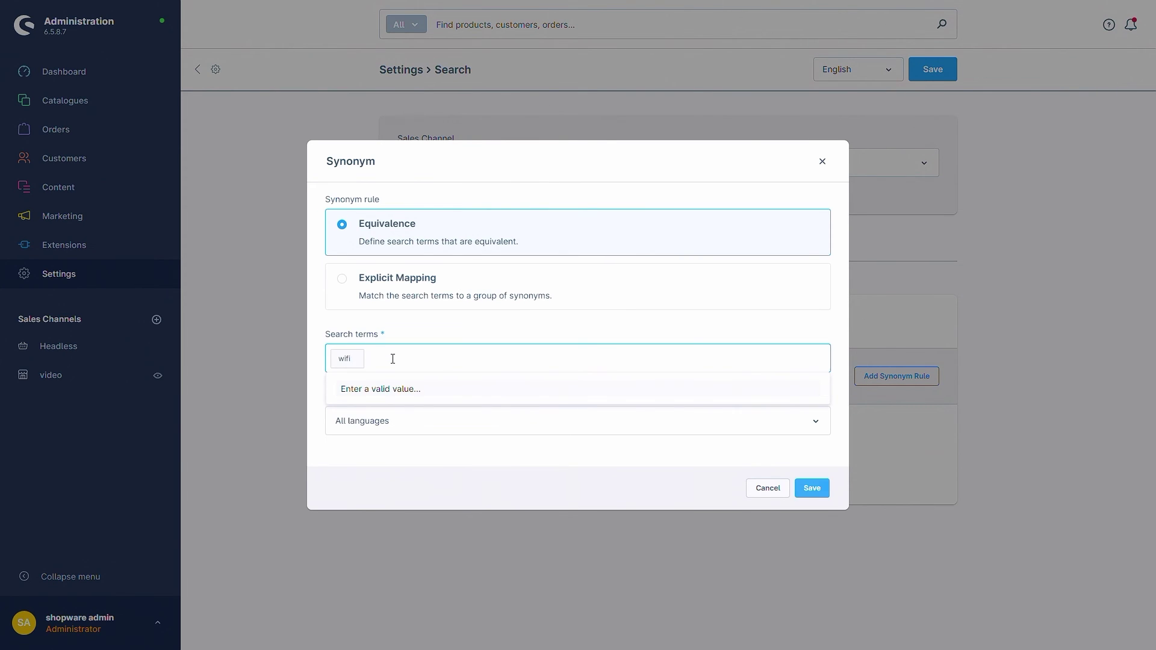
{"action": "type", "text": "wlan"}
{"action": "key", "text": "Return"}
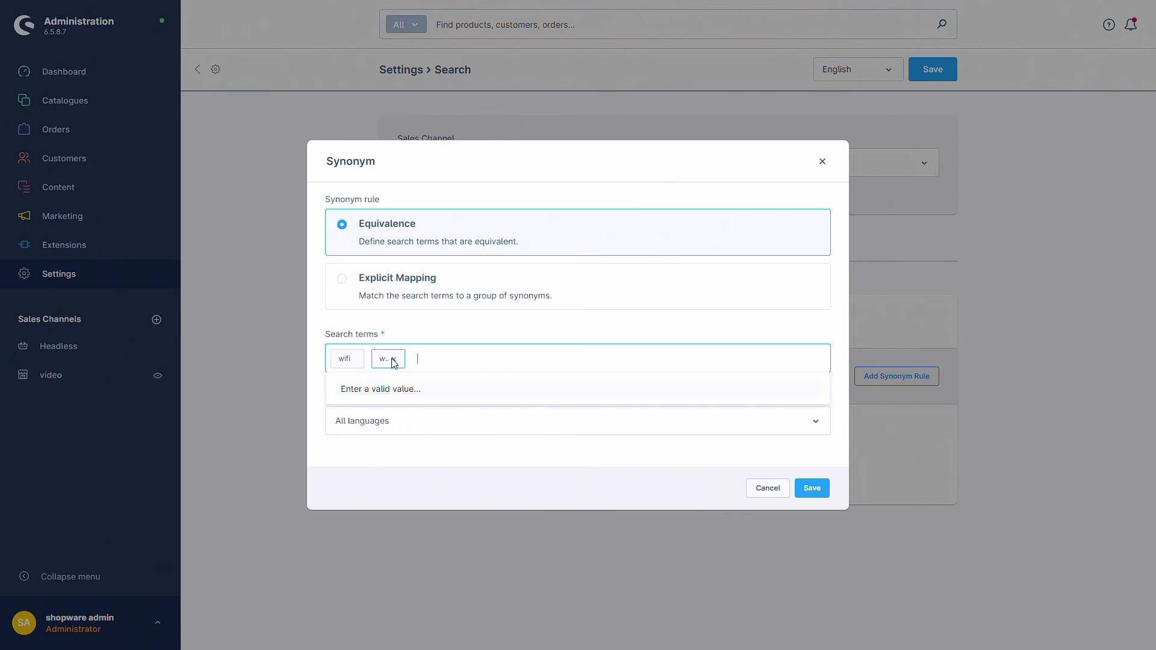
{"action": "left_click", "coordinate": [500, 325]}
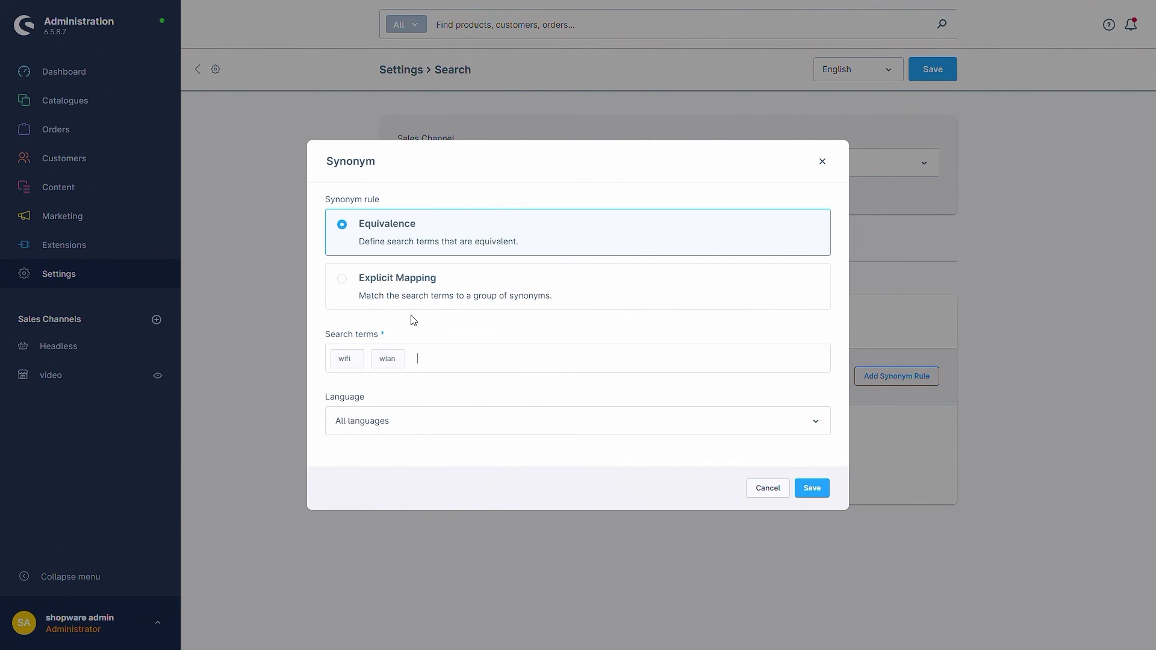
- Switch the synonym rule to Explicit Mapping and replace its search terms with "iphone" and "andriod"
{"action": "left_click", "coordinate": [370, 290]}
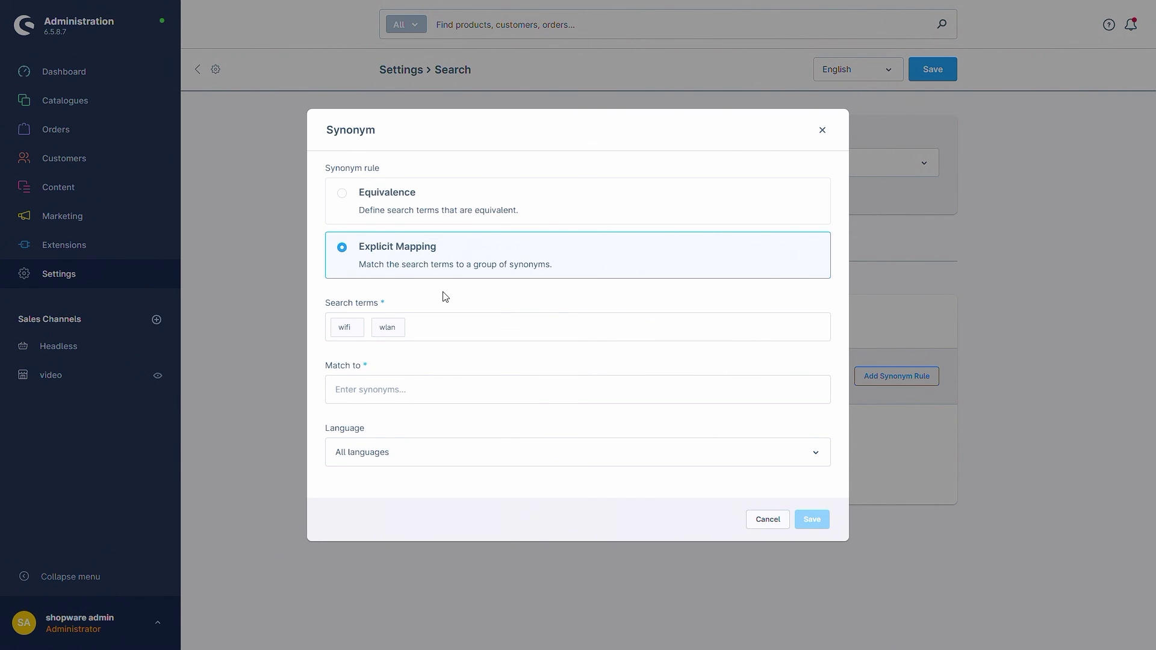
{"action": "left_click", "coordinate": [352, 328]}
{"action": "left_click", "coordinate": [352, 329]}
{"action": "left_click", "coordinate": [352, 329]}
{"action": "type", "text": "Ip"}
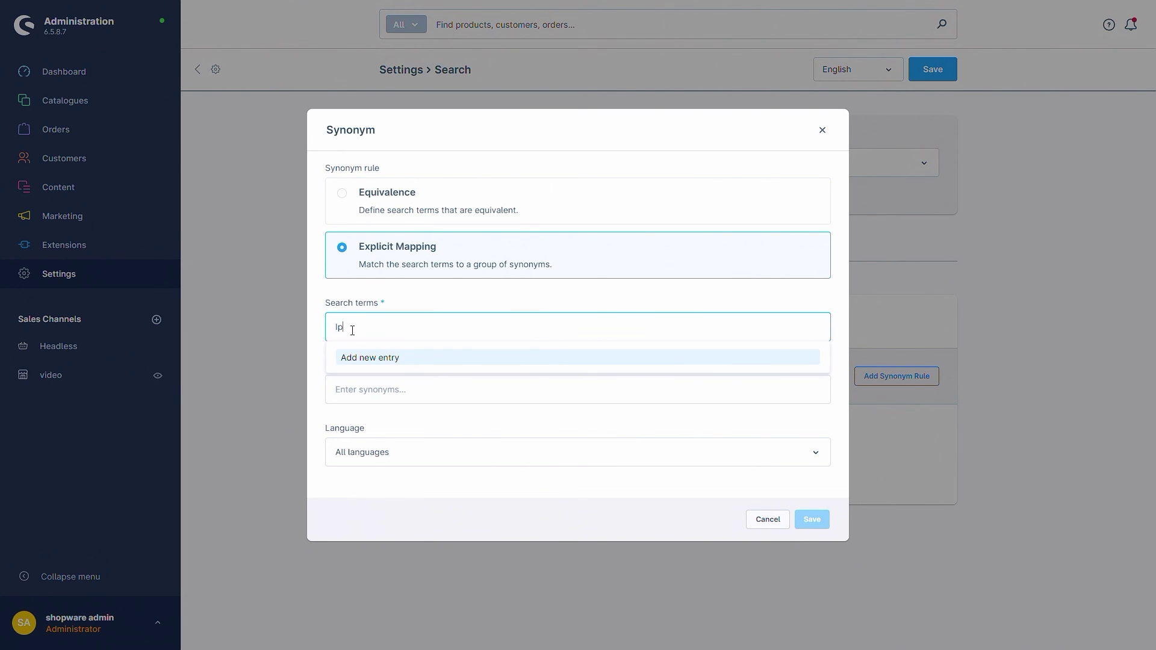
{"action": "type", "text": "hone"}
{"action": "key", "text": "Return"}
{"action": "type", "text": "Andriod"}
{"action": "key", "text": "Return"}
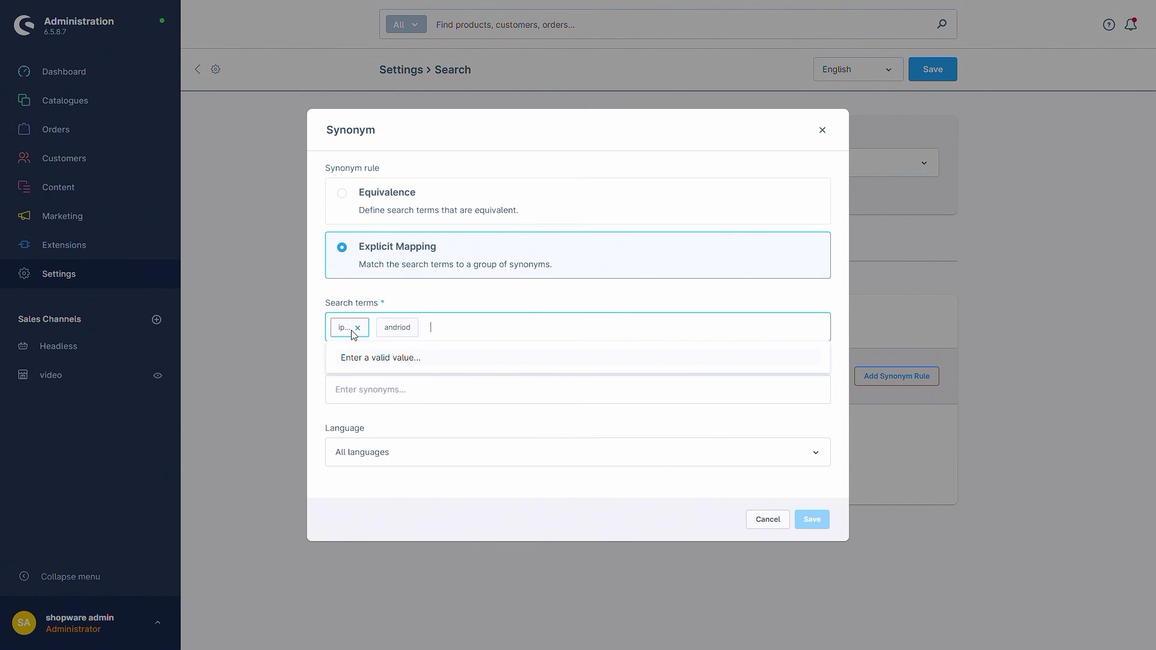
- Match the rule's search terms to the synonym "smartphone"
{"action": "left_click", "coordinate": [369, 390]}
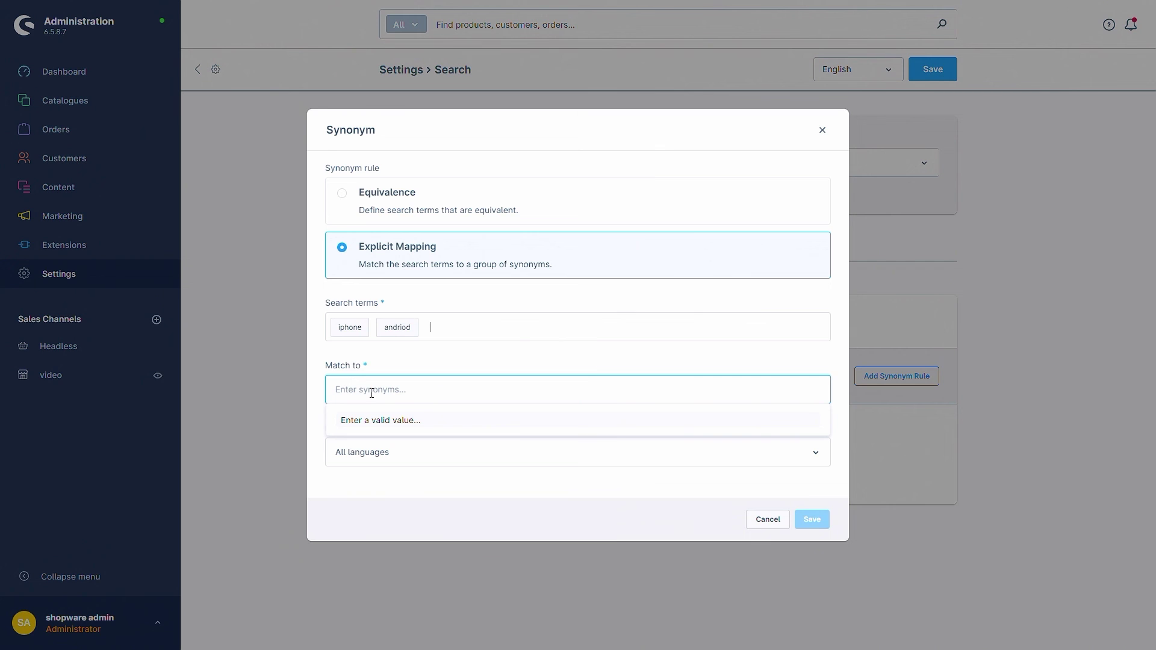
{"action": "type", "text": "sma"}
{"action": "left_click", "coordinate": [372, 393]}
{"action": "type", "text": "smartphone"}
{"action": "key", "text": "Return"}
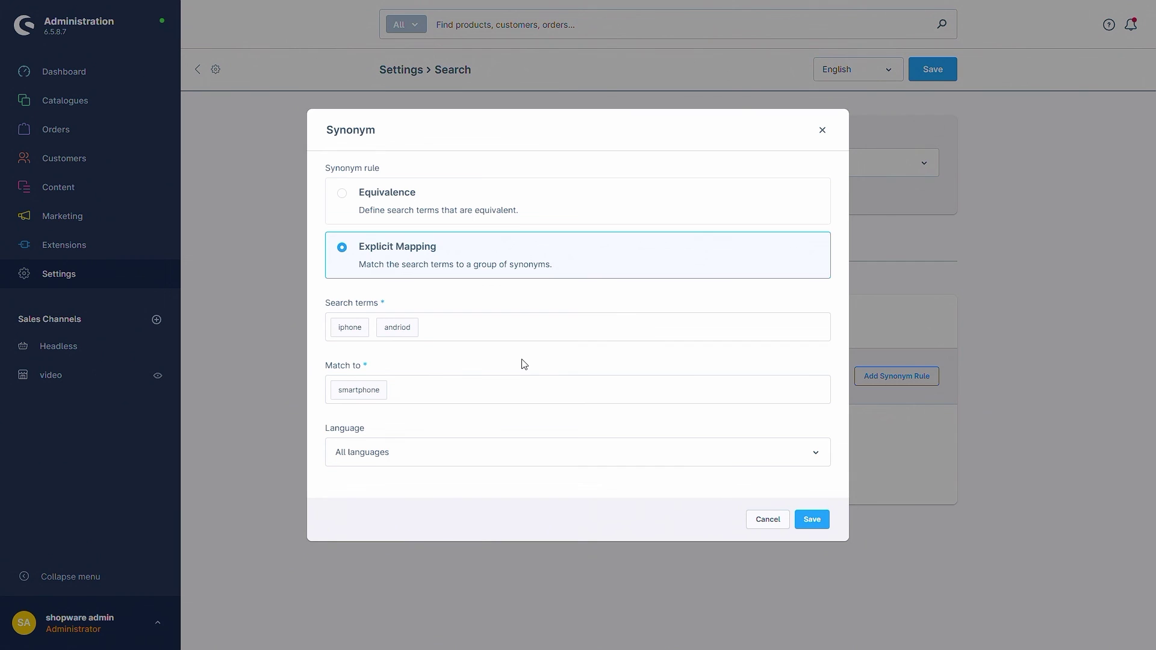
- View the language choices for the synonym rule, keep All languages, and discard the rule
{"action": "left_click", "coordinate": [446, 445]}
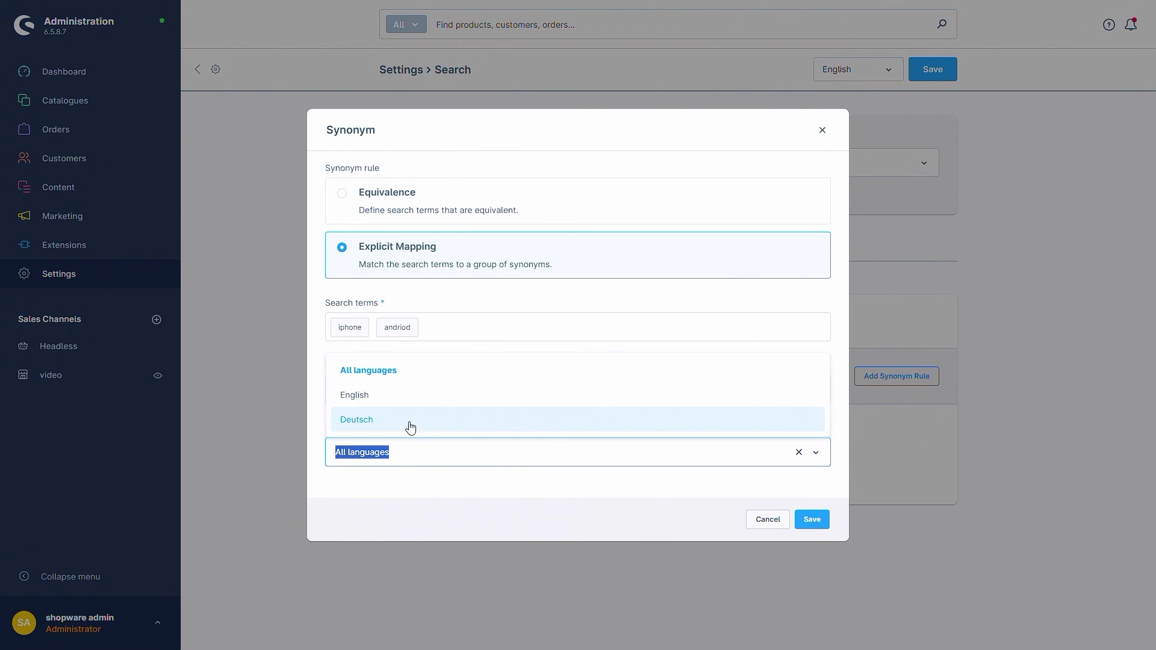
{"action": "left_click", "coordinate": [422, 484]}
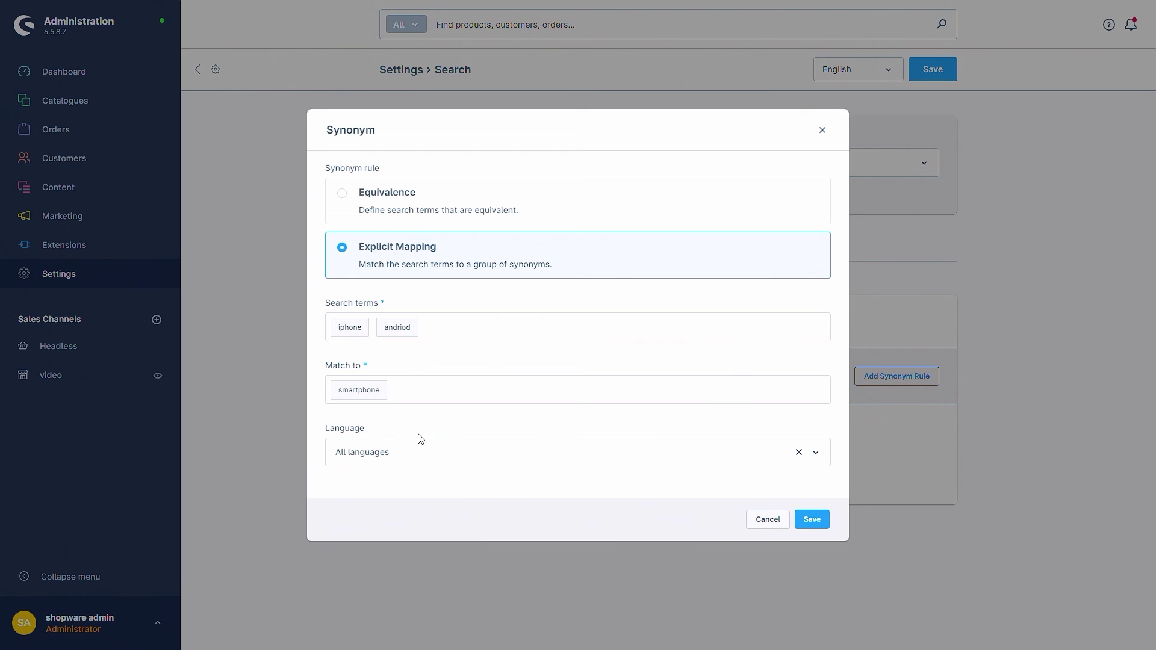
{"action": "left_click", "coordinate": [760, 521]}
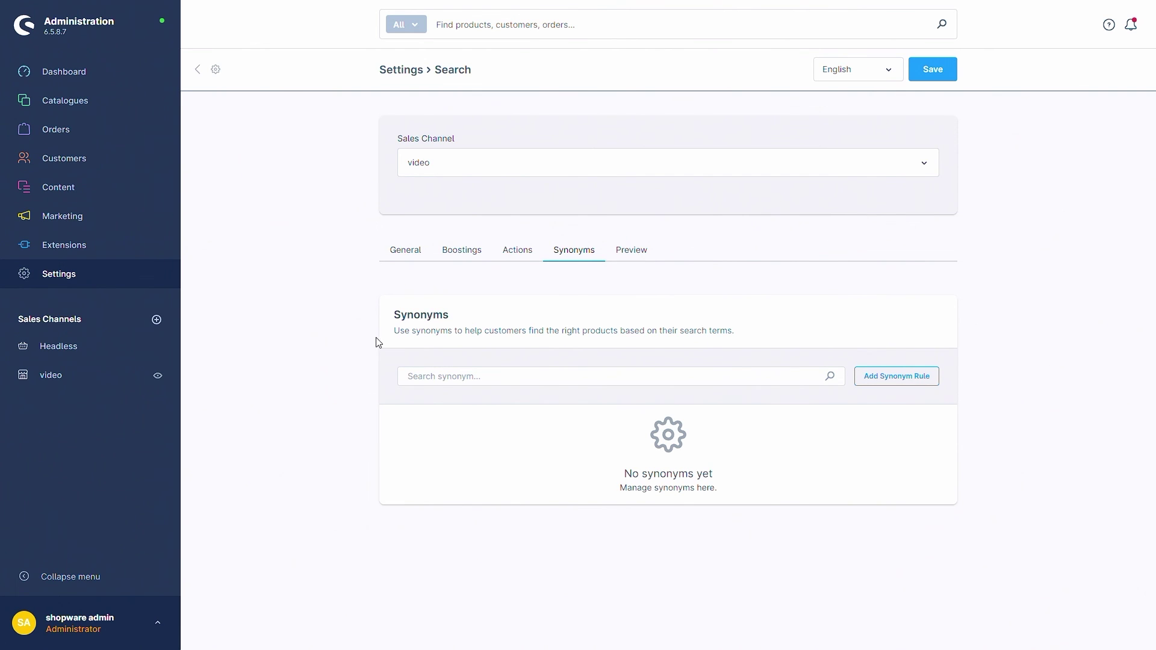
- Preview the product search results for "main" with English as the language
{"action": "left_click", "coordinate": [629, 255]}
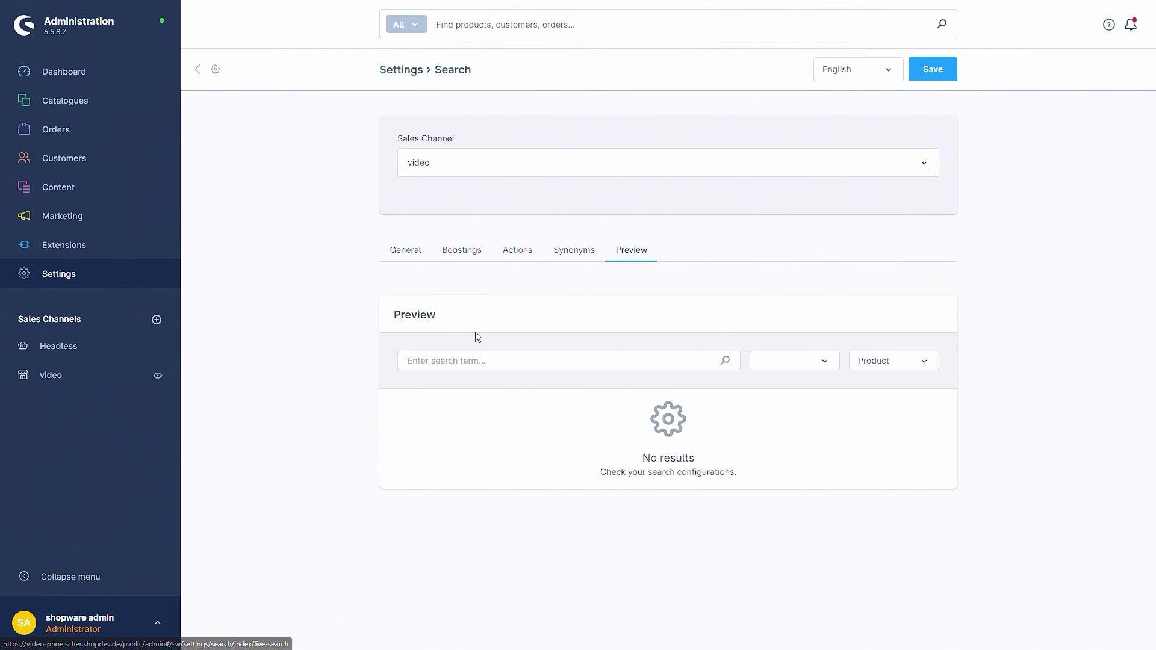
{"action": "left_click", "coordinate": [499, 361]}
{"action": "type", "text": "main"}
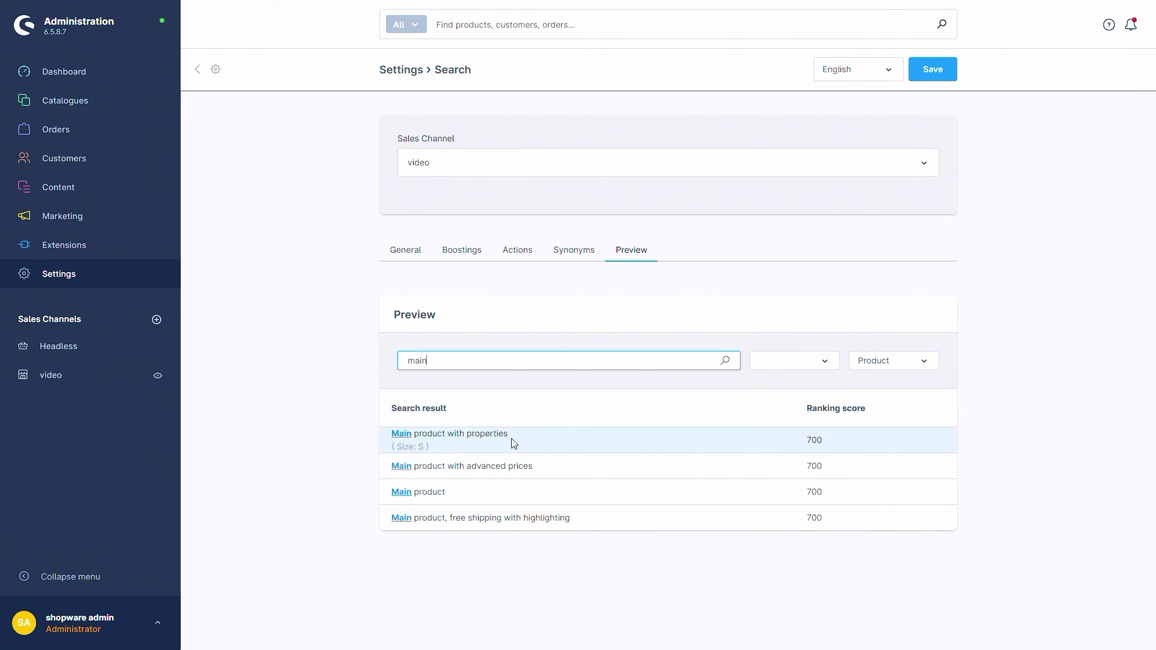
{"action": "left_click", "coordinate": [824, 366]}
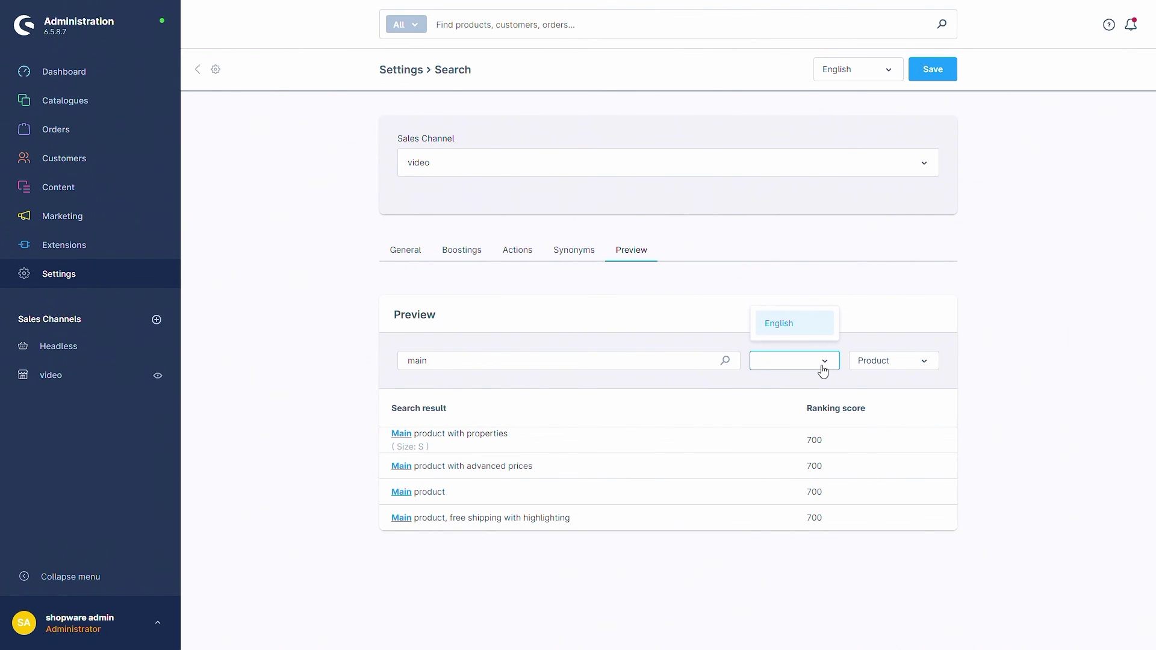
{"action": "left_click", "coordinate": [803, 325]}
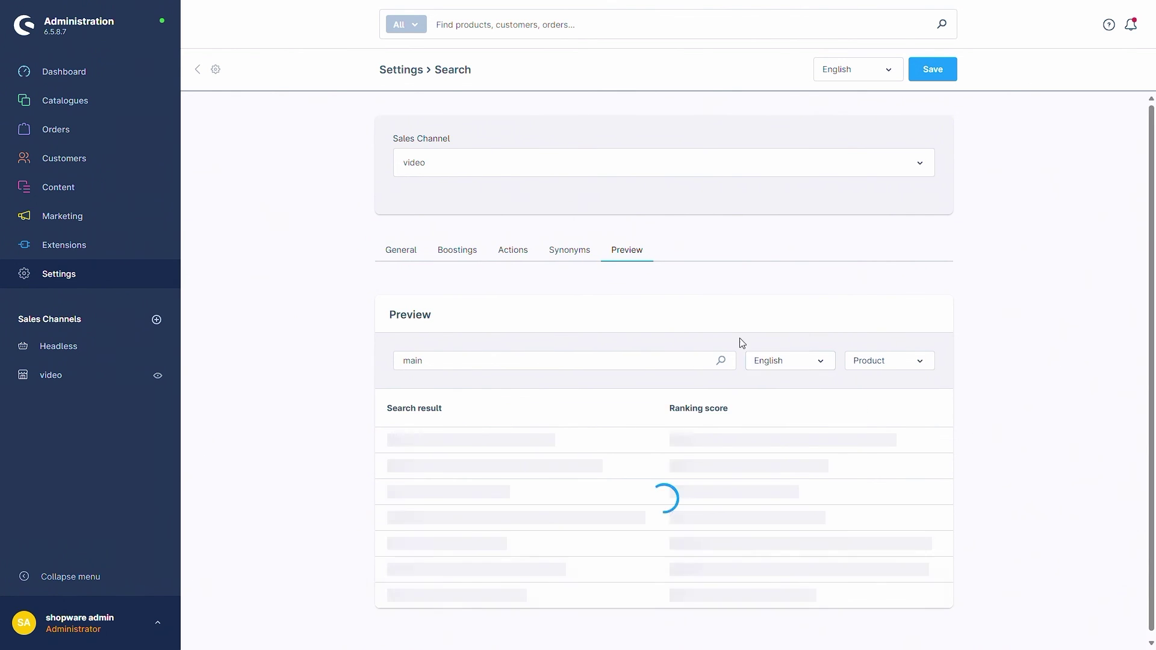
- Switch the search preview to Category and search for "clothing"
{"action": "left_click", "coordinate": [914, 360]}
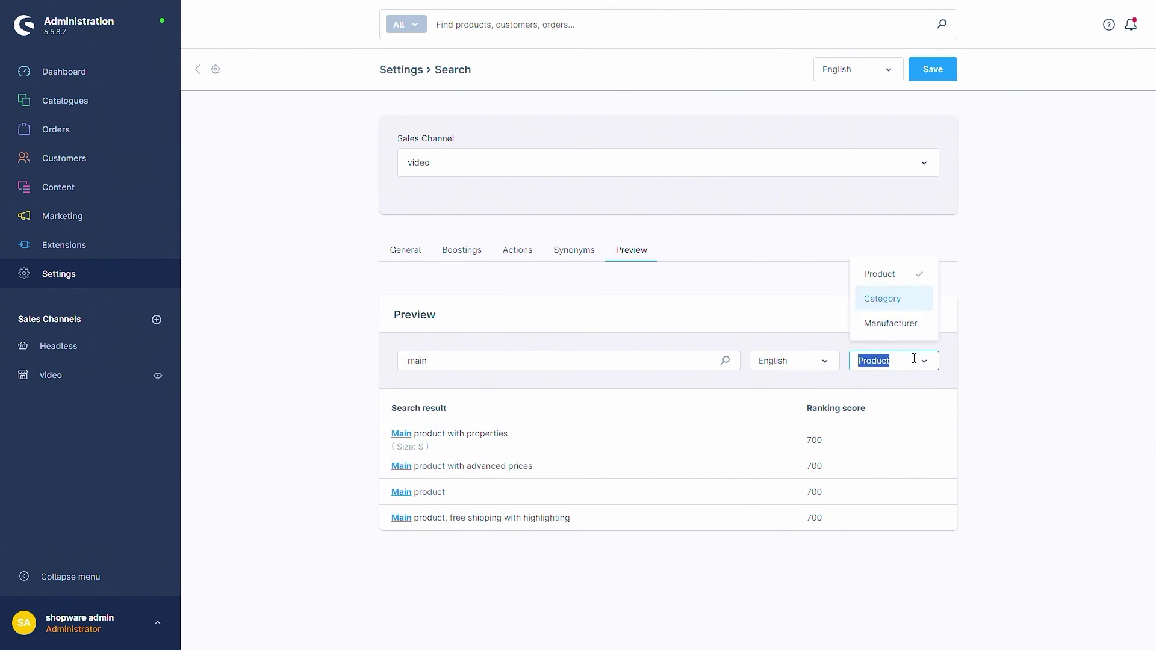
{"action": "left_click", "coordinate": [890, 300]}
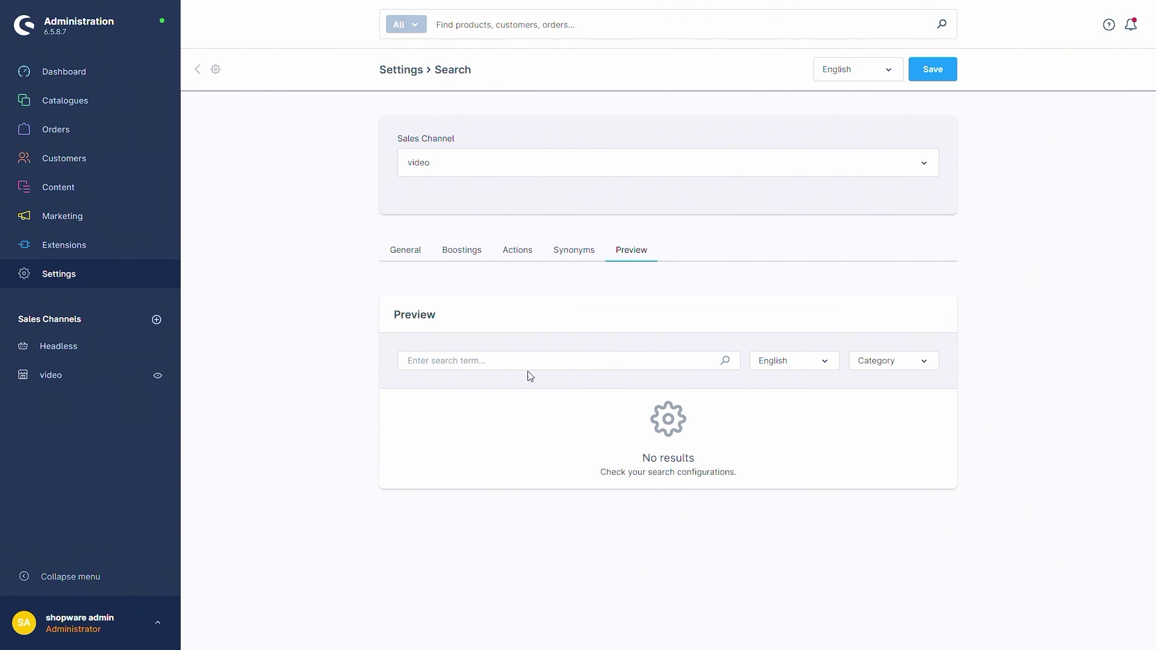
{"action": "left_click", "coordinate": [499, 365]}
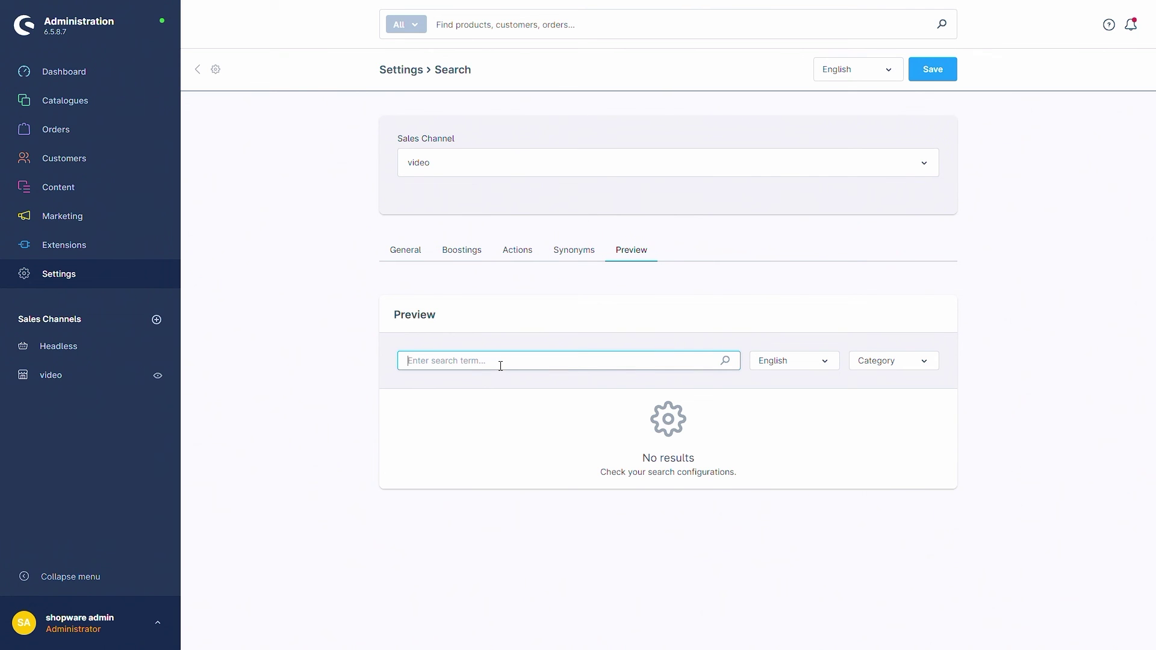
{"action": "type", "text": "clothing"}
{"action": "left_click", "coordinate": [535, 343]}
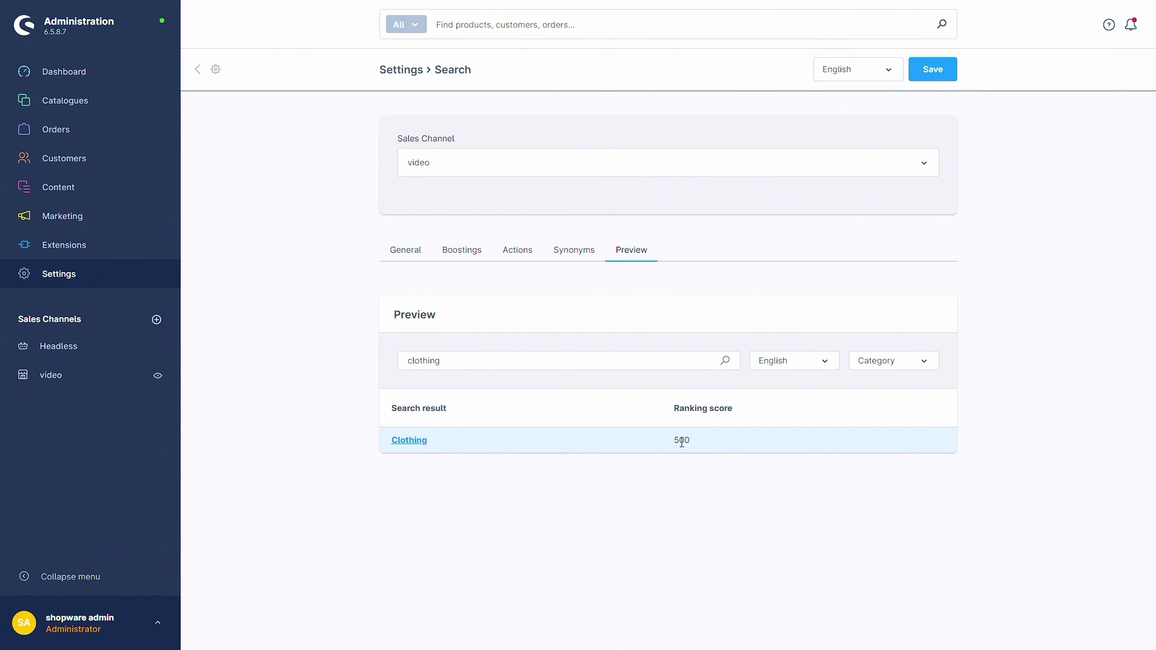
- Switch the search preview to Manufacturer and search for "shopware"
{"action": "left_click", "coordinate": [888, 356]}
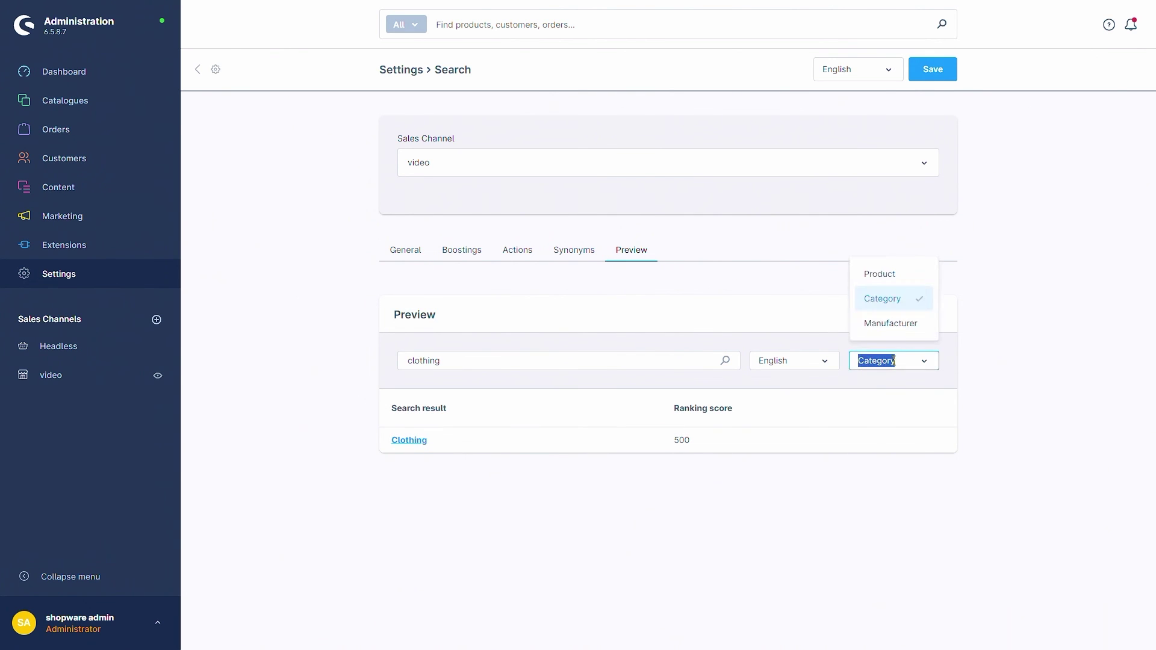
{"action": "left_click", "coordinate": [894, 323]}
{"action": "left_click", "coordinate": [452, 361]}
{"action": "type", "text": "shopware"}
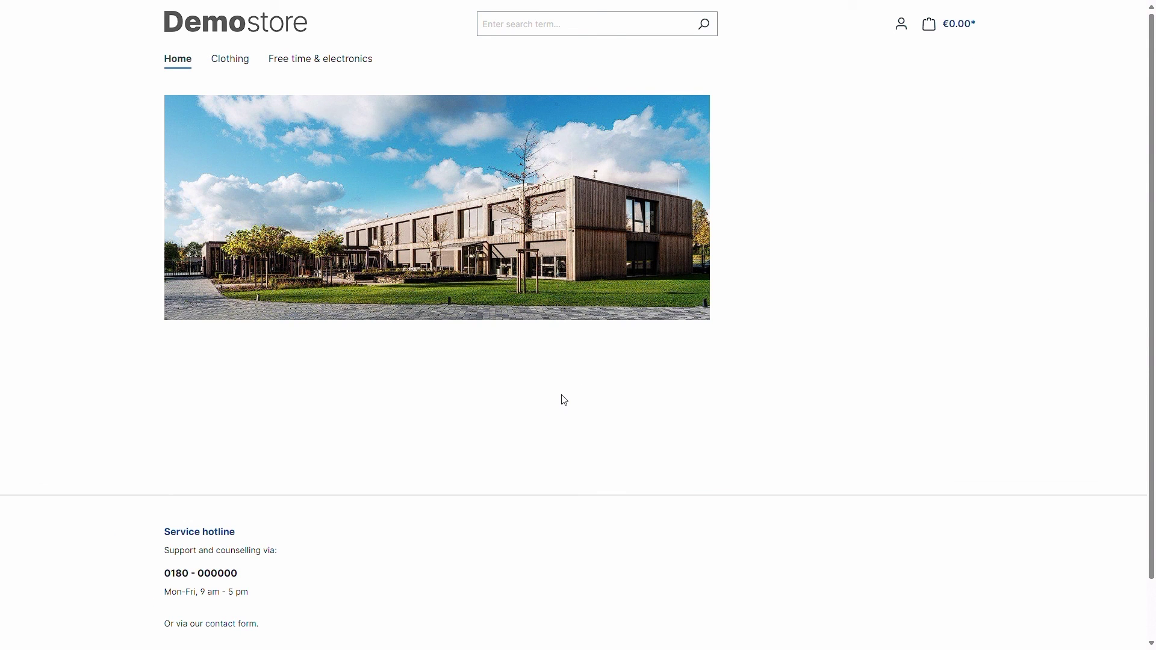
- Search the Demostore storefront for "main" and for "shopware" to compare the search suggestions
{"action": "left_click", "coordinate": [539, 26]}
{"action": "type", "text": "main"}
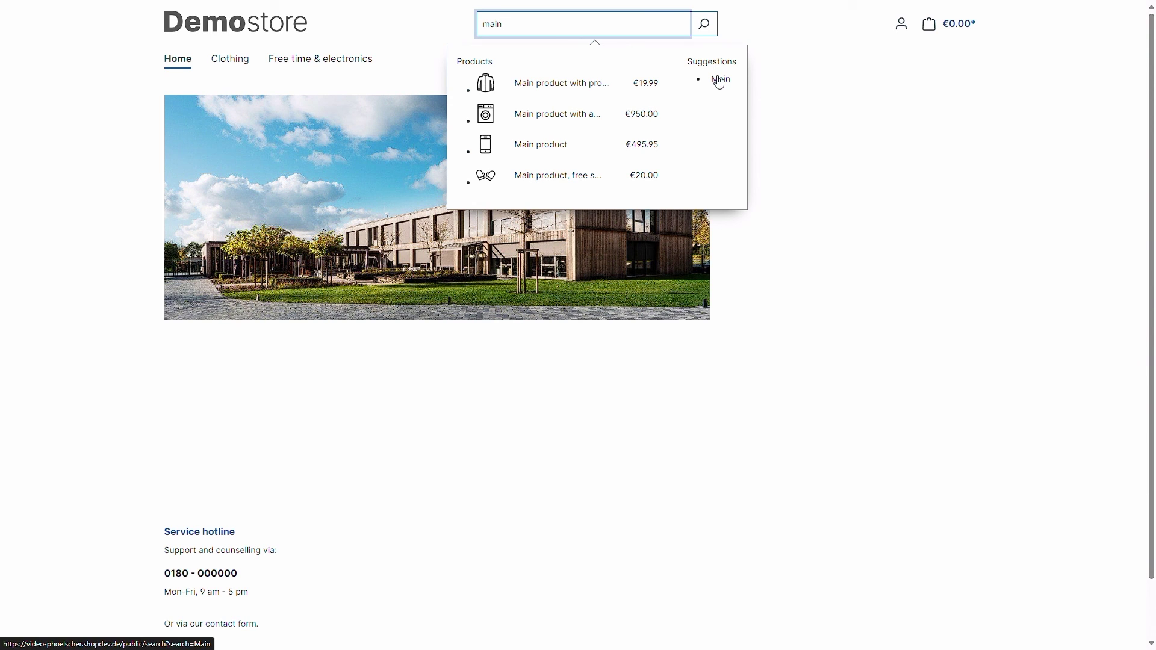
{"action": "left_click", "coordinate": [609, 30]}
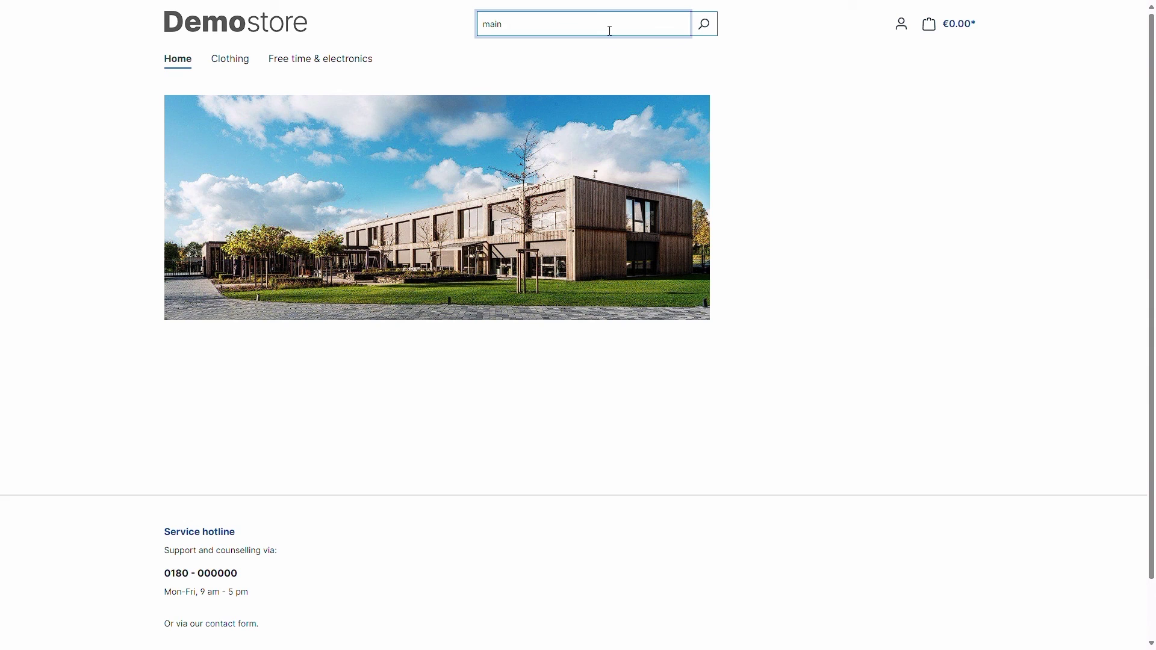
{"action": "key", "text": "BackSpace"}
{"action": "type", "text": "shopwa"}
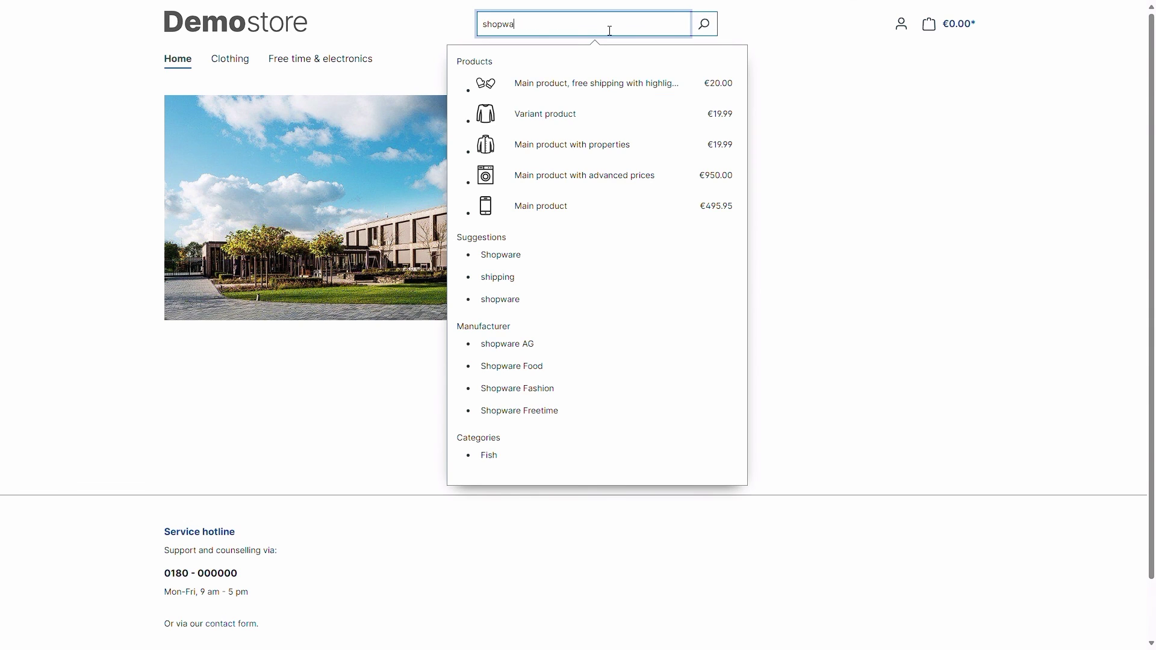
{"action": "type", "text": "re"}
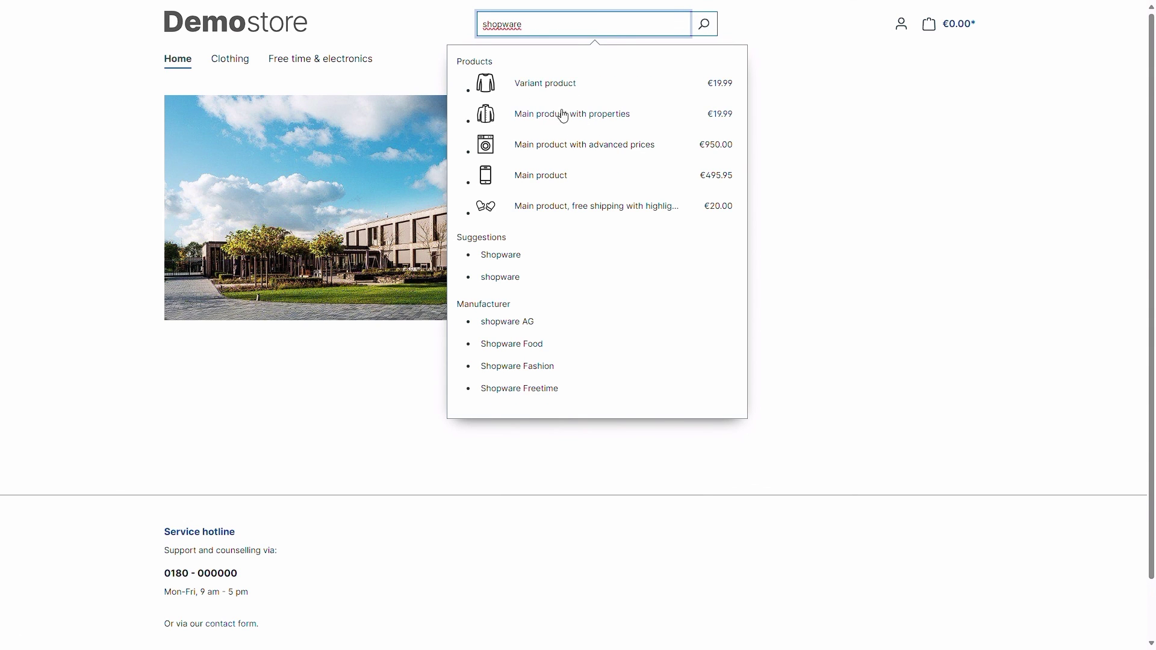